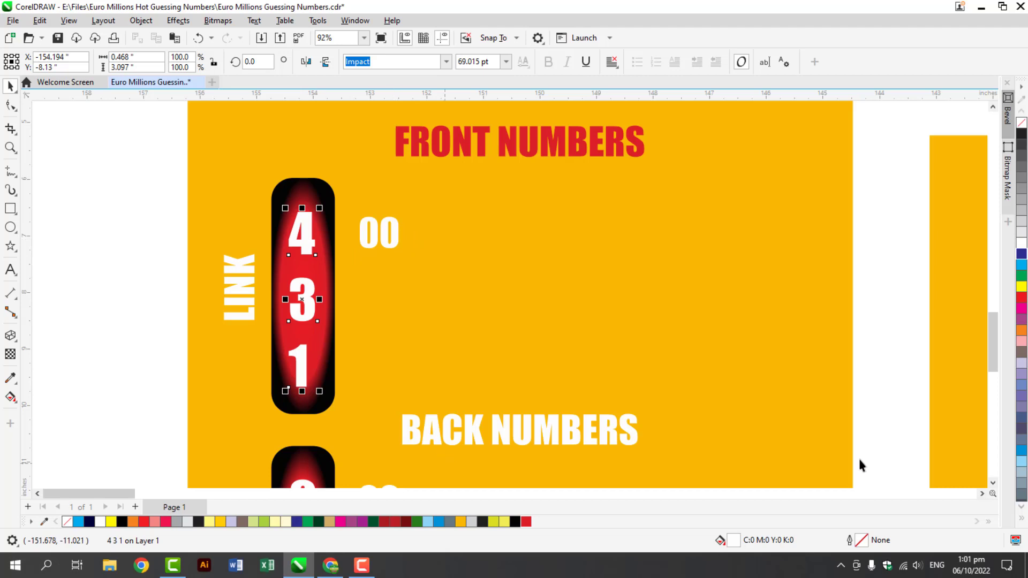
Replace the stacked zeros in the link capsule under BACK NUMBERS with 2, 1, 8 and 7, one digit per line.
scroll(990, 479, down, 5)
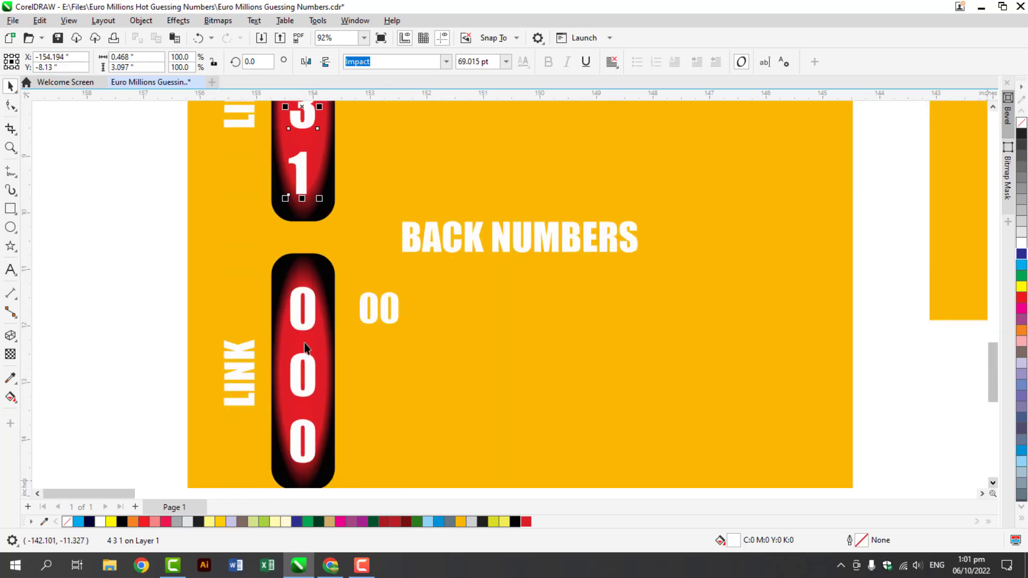
double_click(307, 325)
key(ctrl+a)
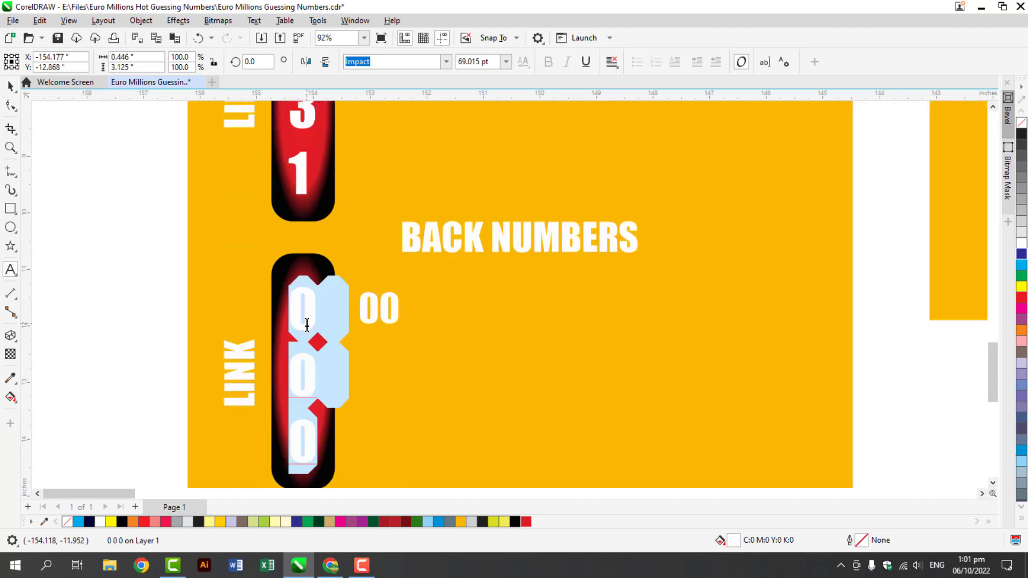
text(2 1 )
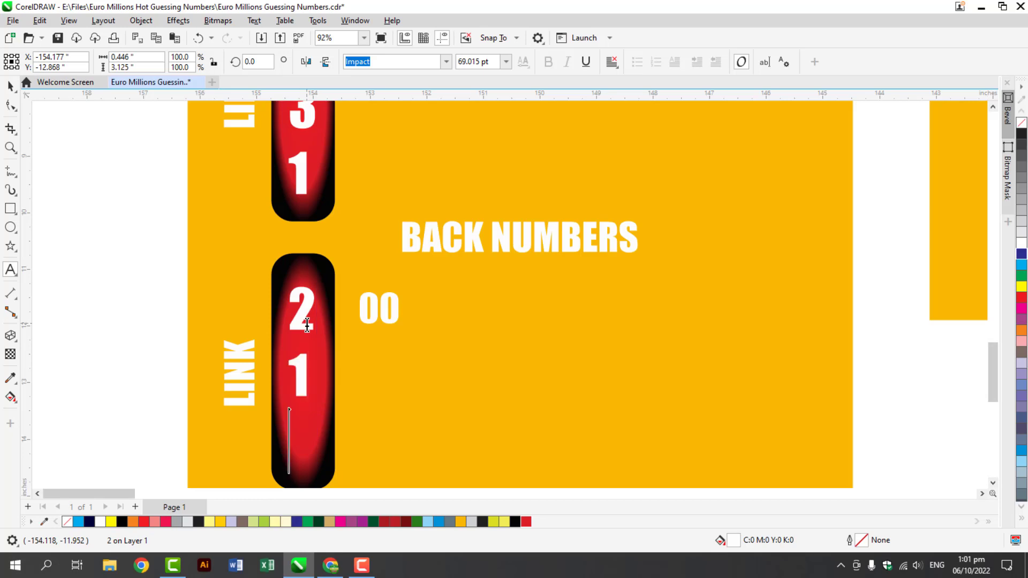
text(8 7)
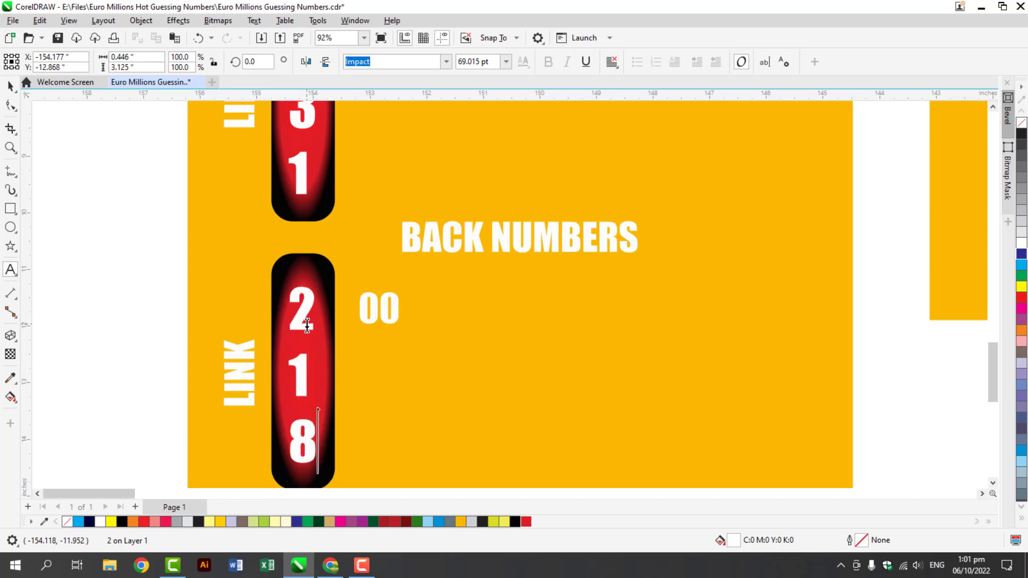
key(Escape)
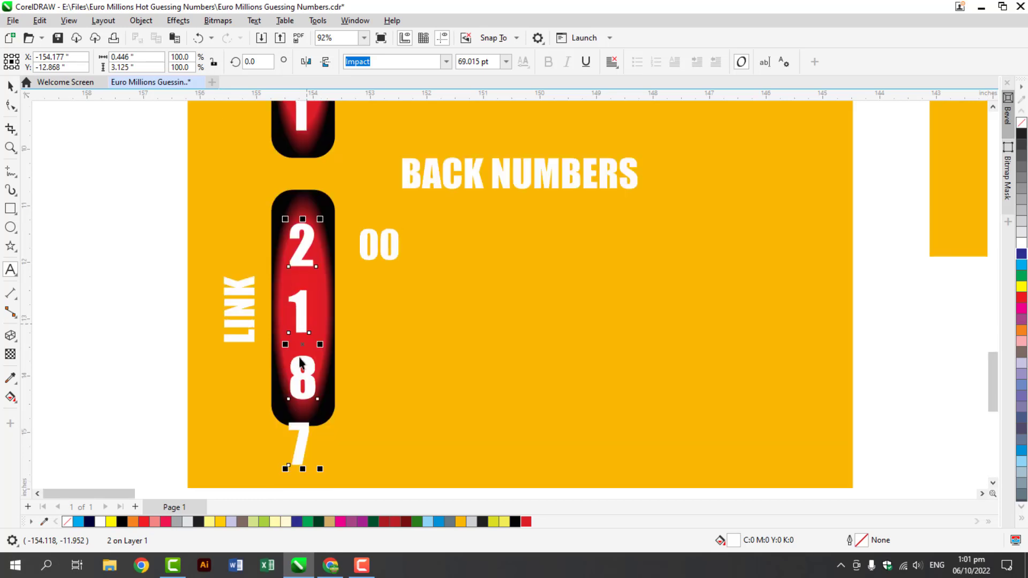
Stretch the back numbers' rounded link capsule downward so it encloses the digit 7, keeping its top edge in place.
click(336, 407)
click(329, 408)
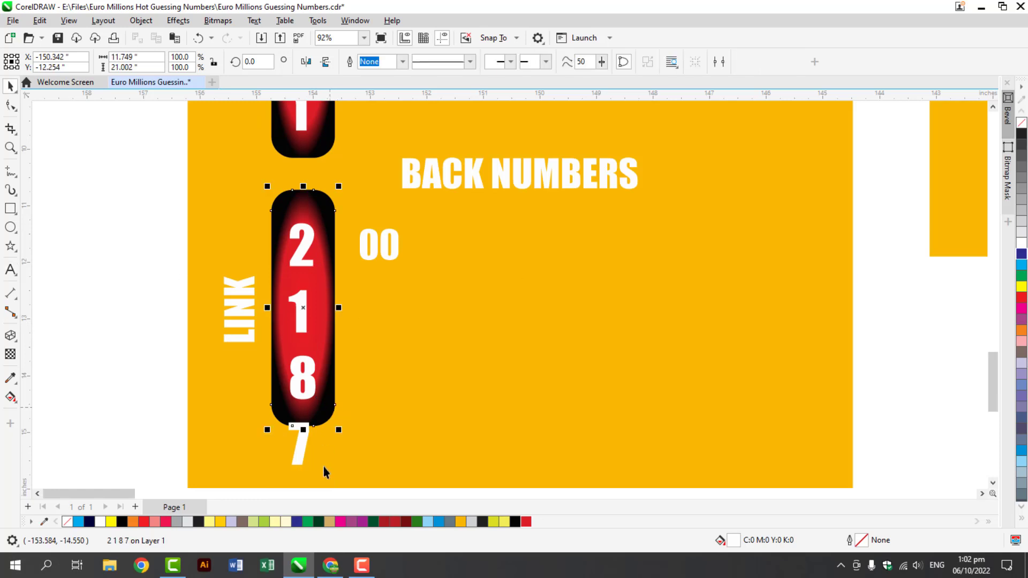
click(994, 482)
drag(303, 352, 304, 413)
click(865, 249)
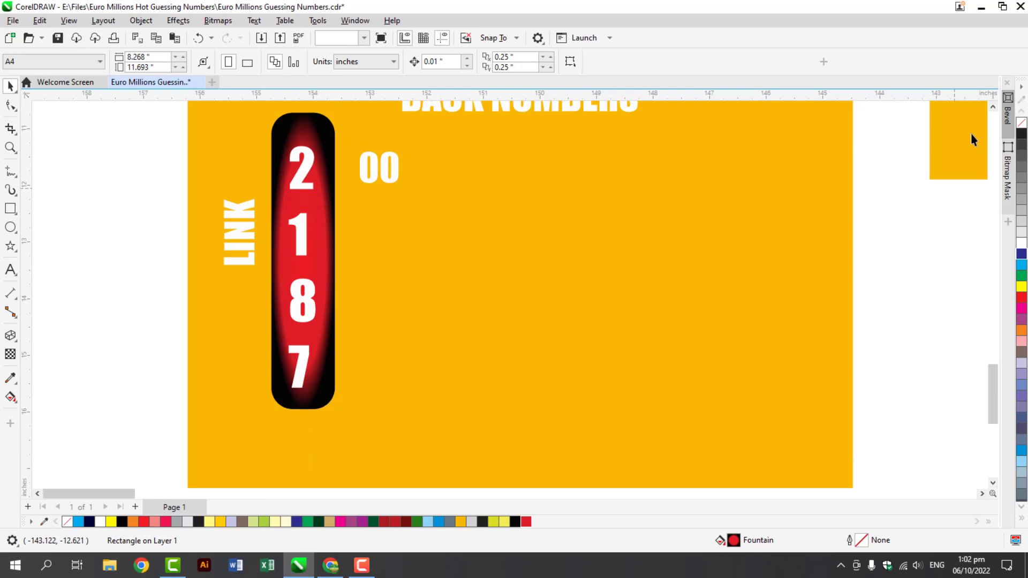
Replace the 00 placeholder under FRONT NUMBERS with 43-44-41=47.
click(994, 107)
click(993, 107)
double_click(993, 107)
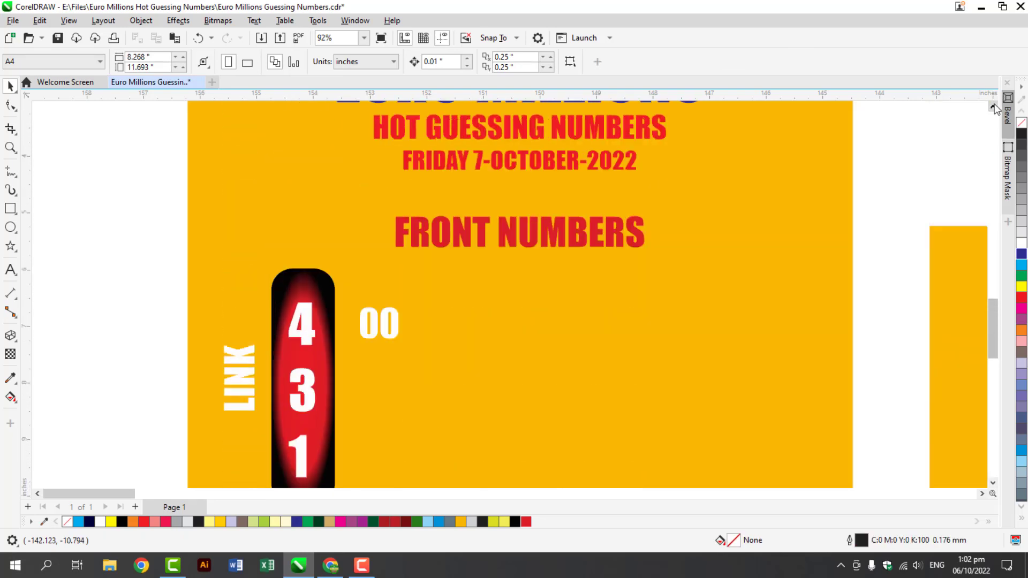
scroll(396, 369, up, 2)
click(393, 301)
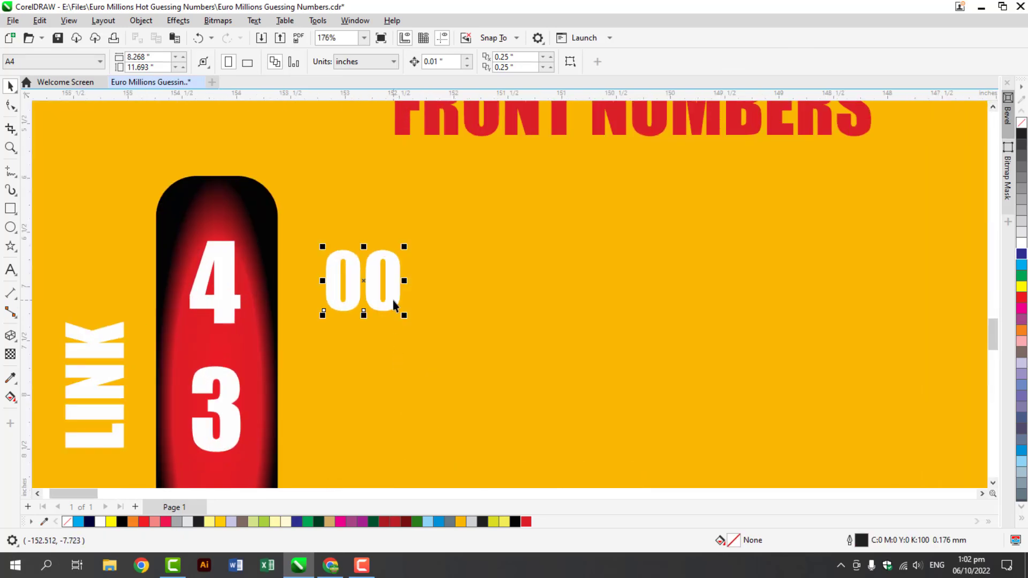
double_click(393, 300)
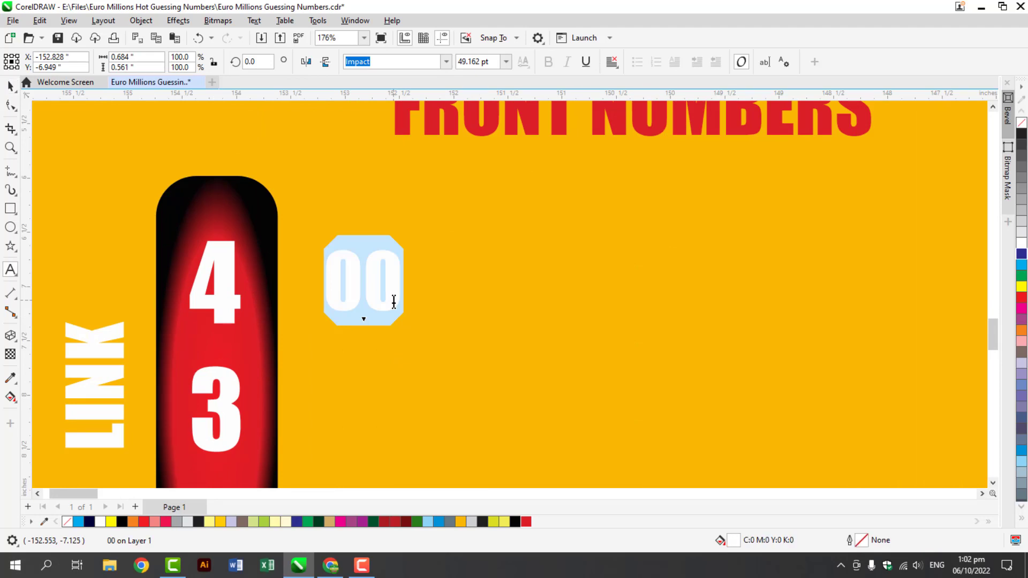
text(43-44-)
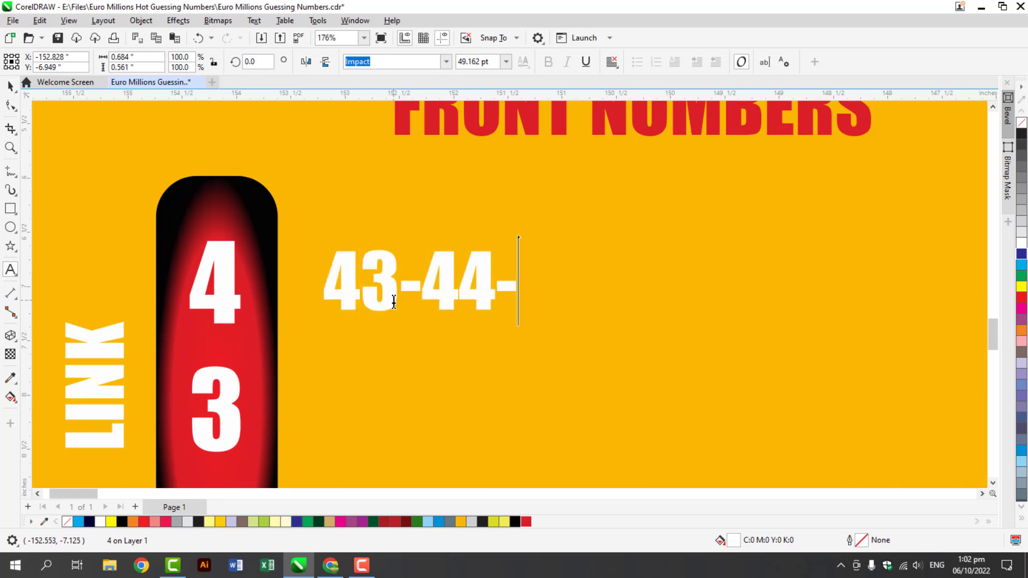
text(41)
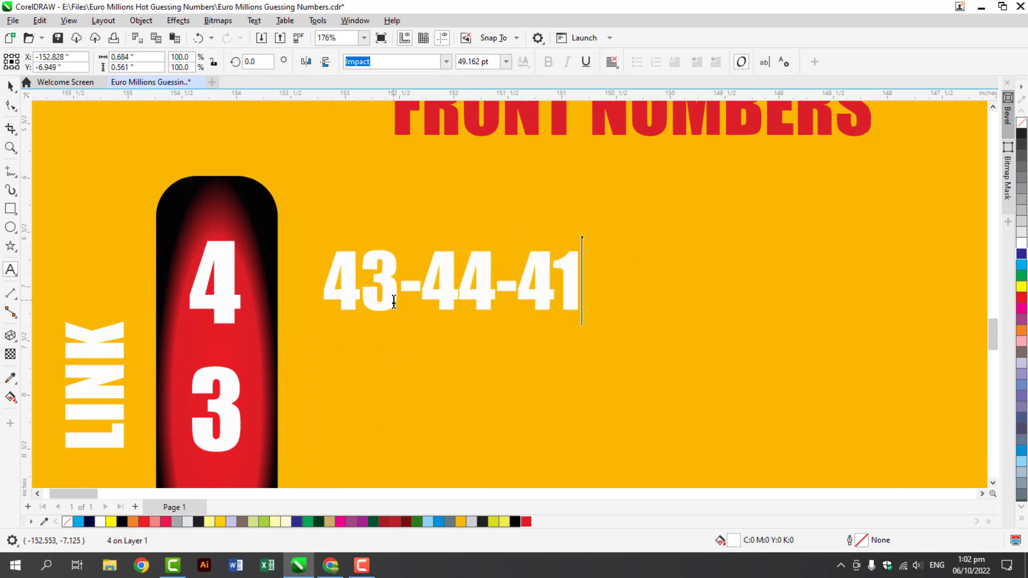
text(=47)
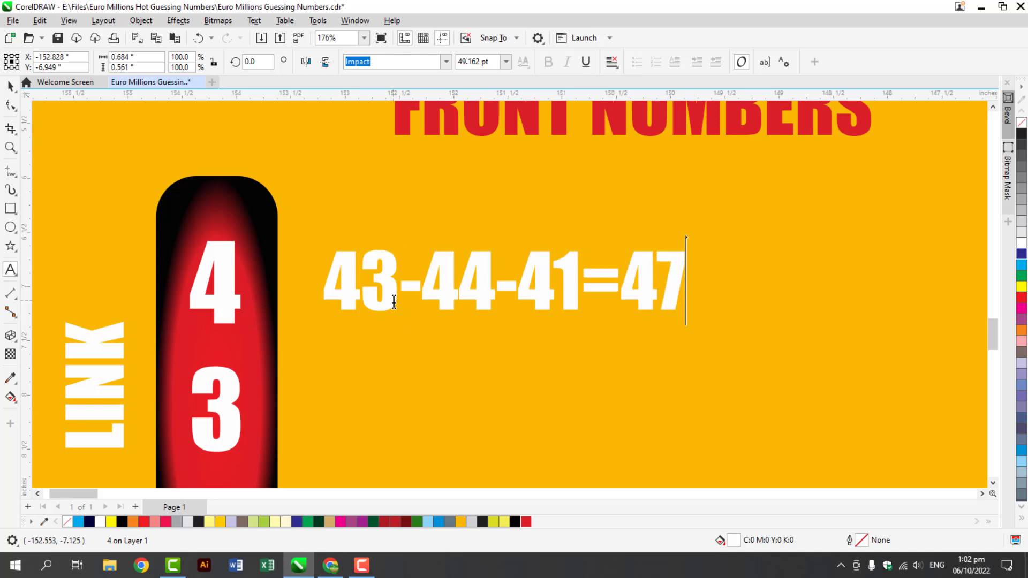
Add a second line reading 34-33-31=37 to the front numbers text.
key(Return)
text(3)
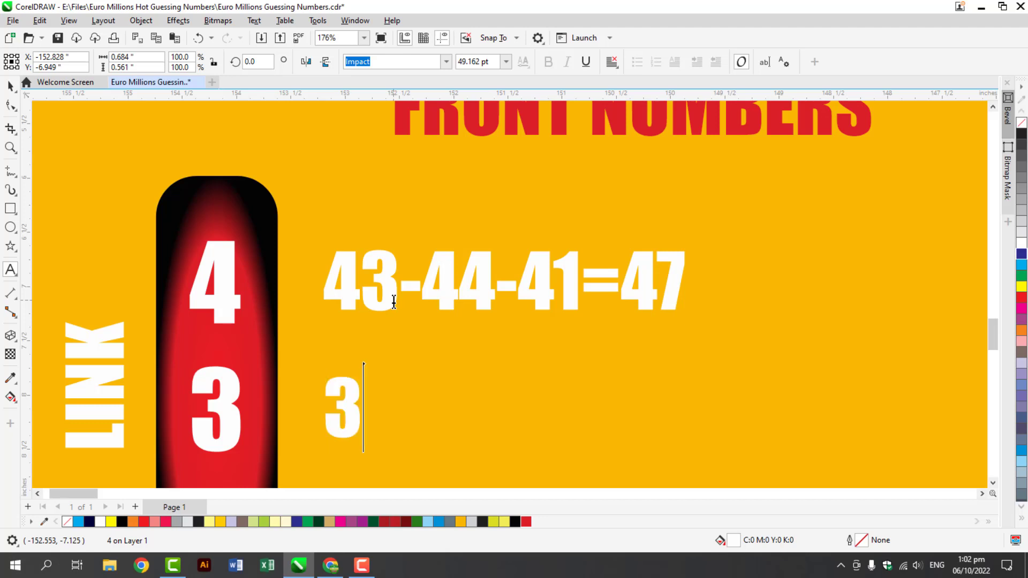
text(4-33-31)
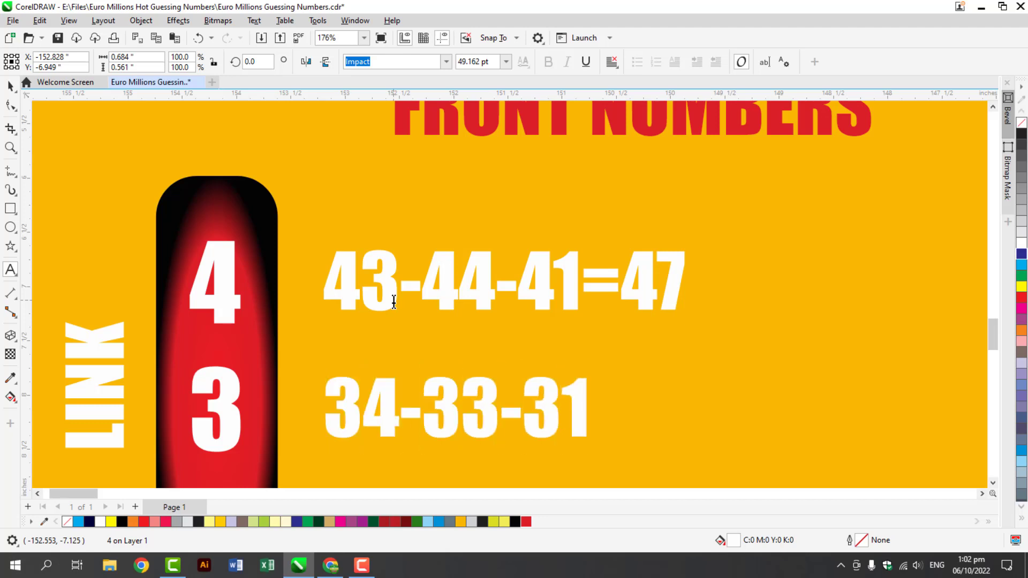
text(=)
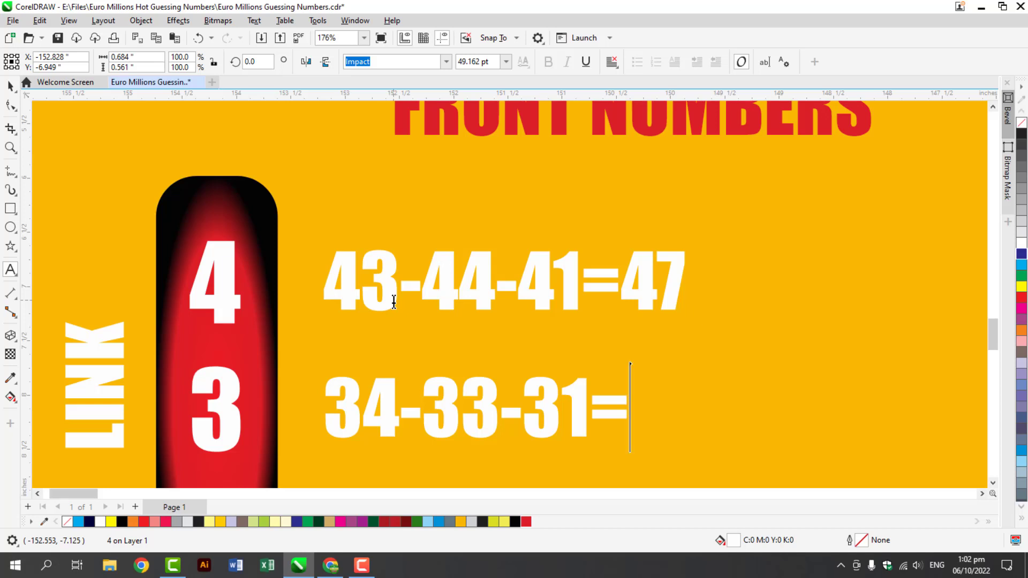
text(37)
key(Return)
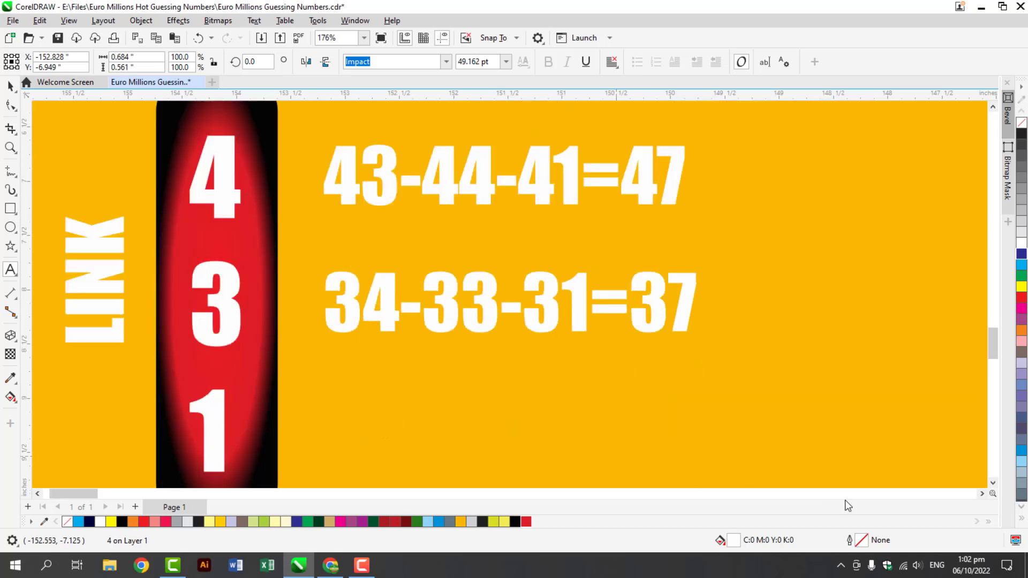
Add a third line reading 14-13-11=17 to the front numbers text and finish text editing.
click(993, 483)
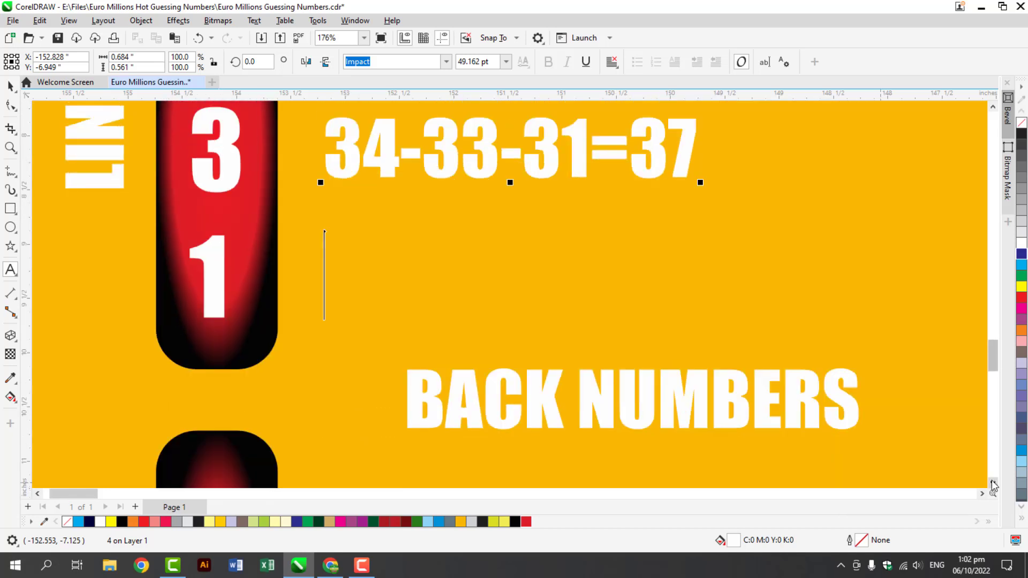
click(993, 482)
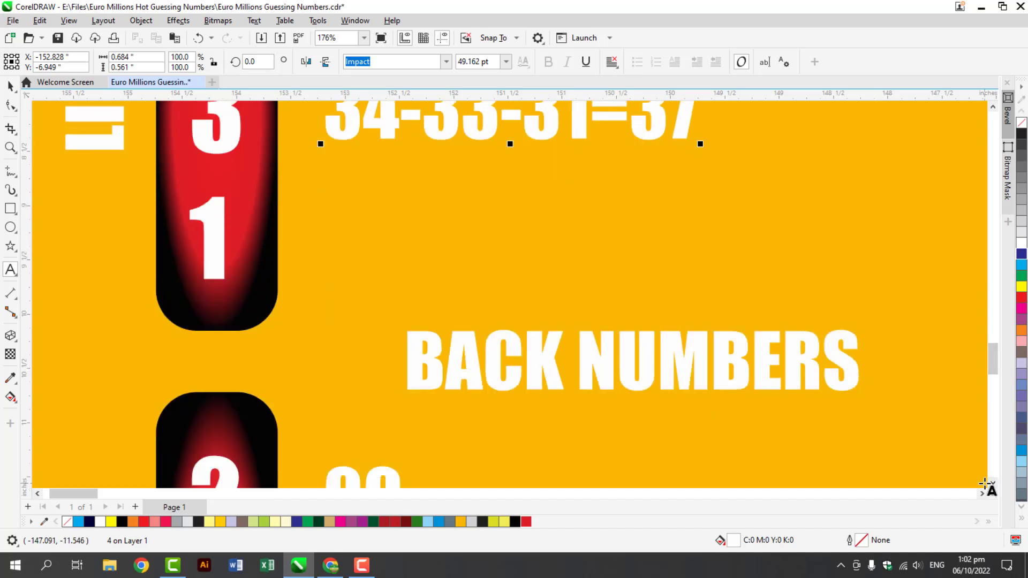
text(14-)
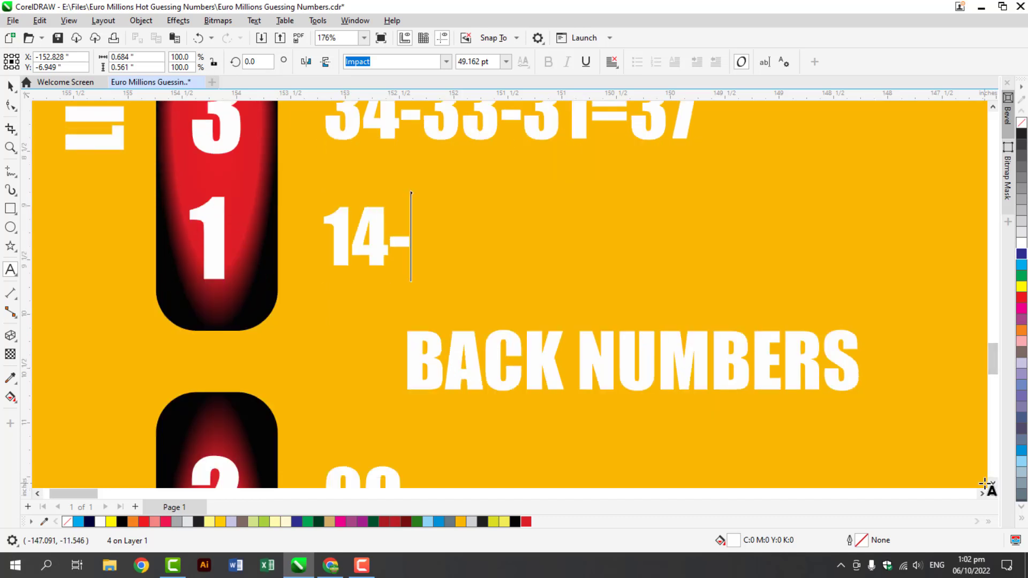
text(13-11-)
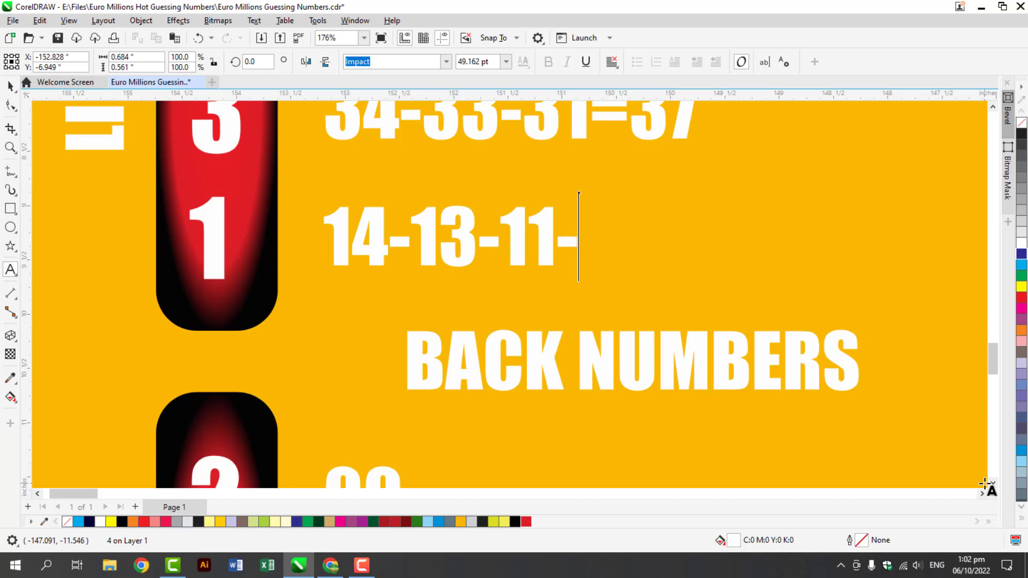
key(BackSpace)
text(=17)
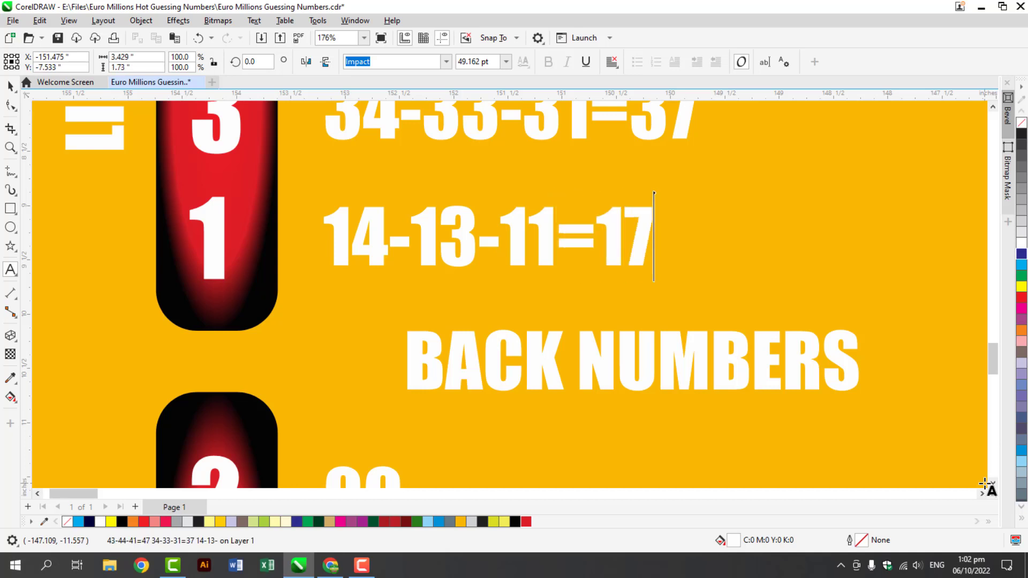
key(ctrl+space)
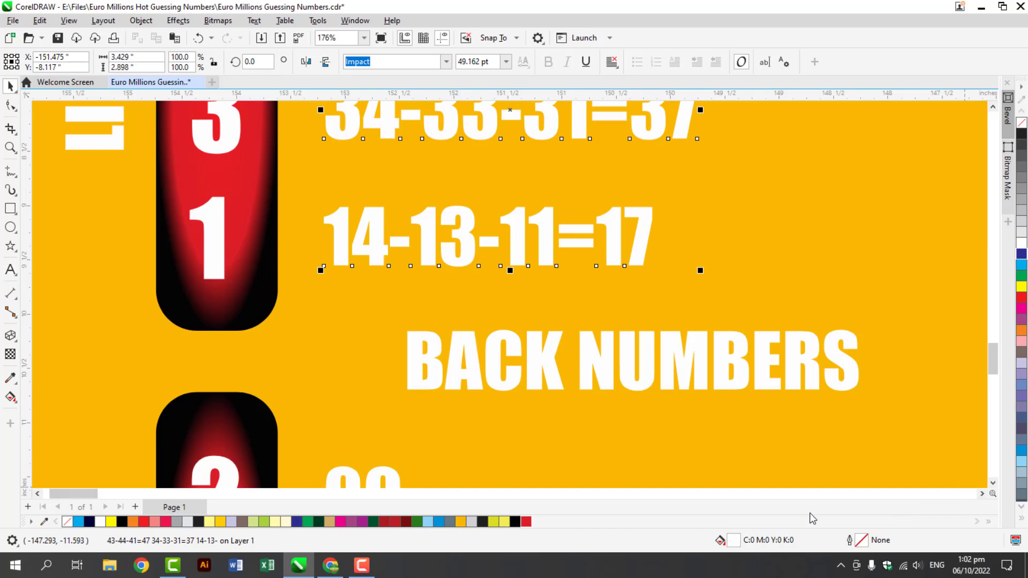
Draw a circle about 0.89 inches across around the 44 in the first front numbers line.
scroll(993, 112, up, 5)
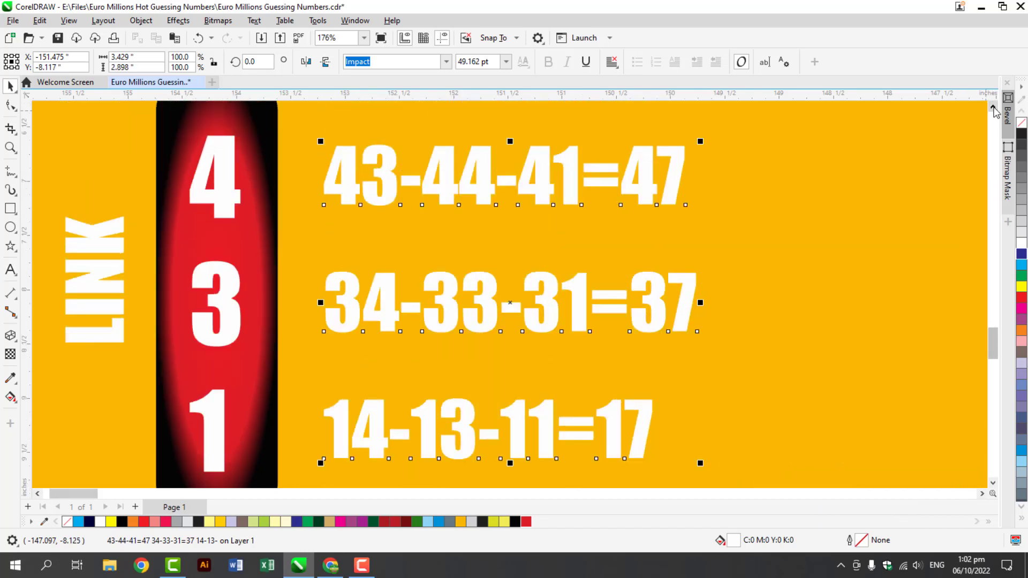
click(612, 230)
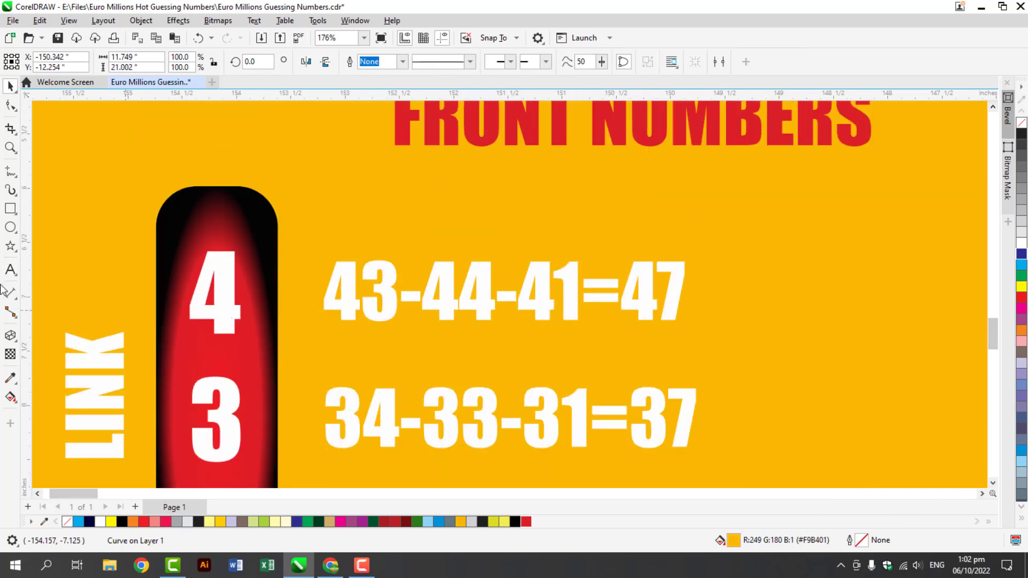
drag(463, 292, 488, 344)
key(space)
Give the circle around 44 a 1.0 mm yellow outline.
click(554, 63)
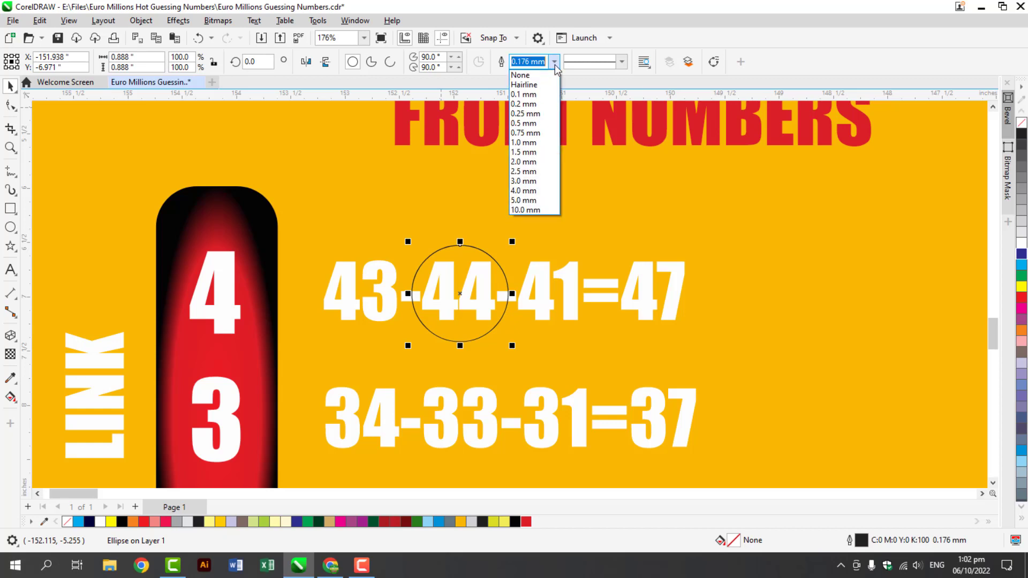
click(541, 143)
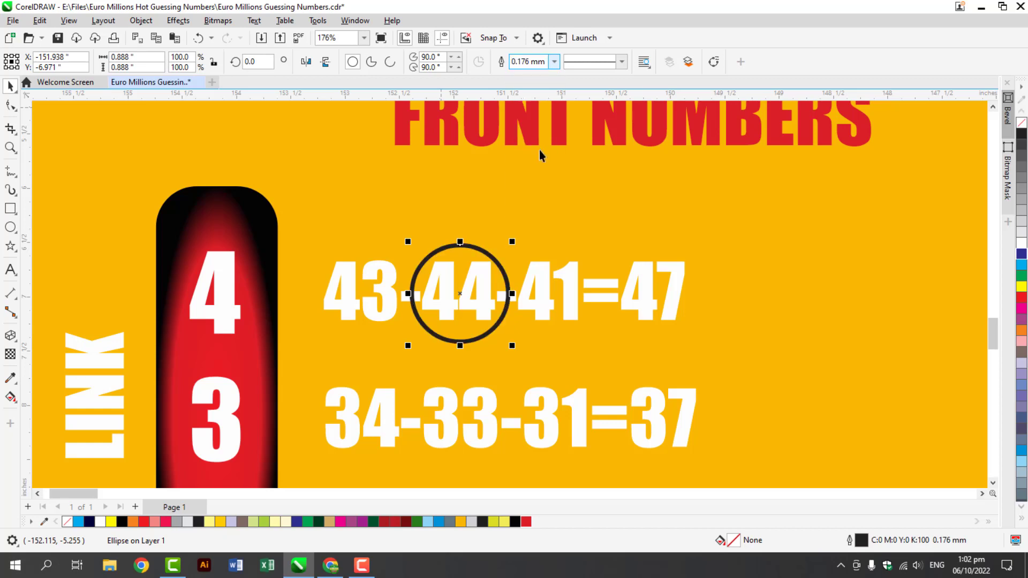
right_click(1021, 287)
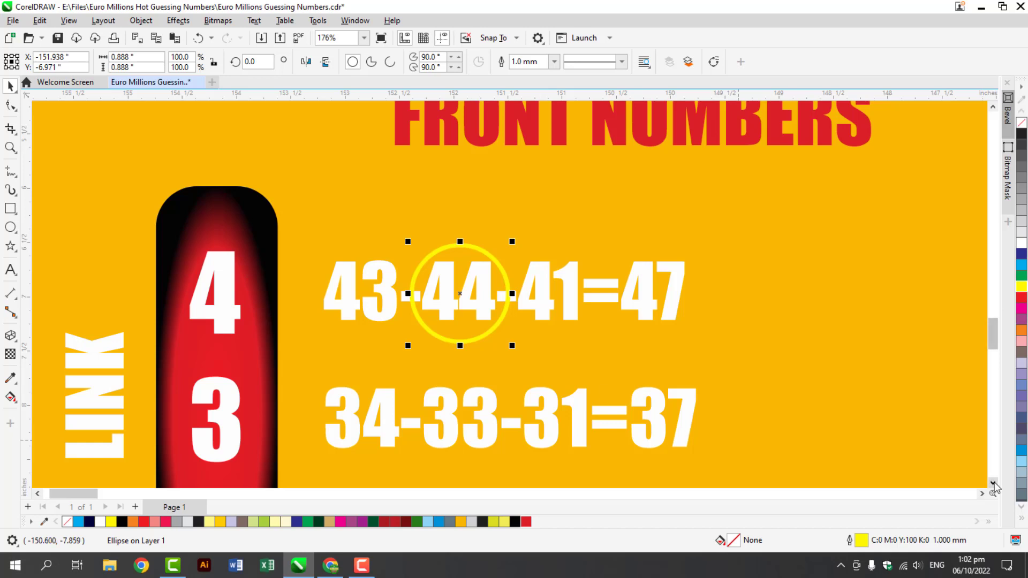
Place copies of the yellow circle around 31 in the second front numbers line and 13 in the third.
scroll(993, 484, down, 3)
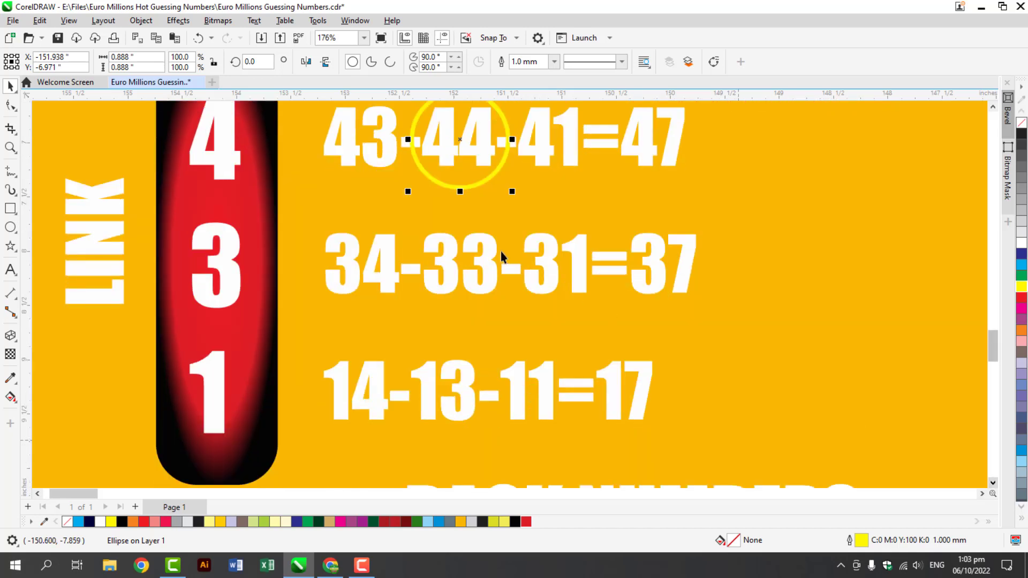
drag(463, 141, 557, 265)
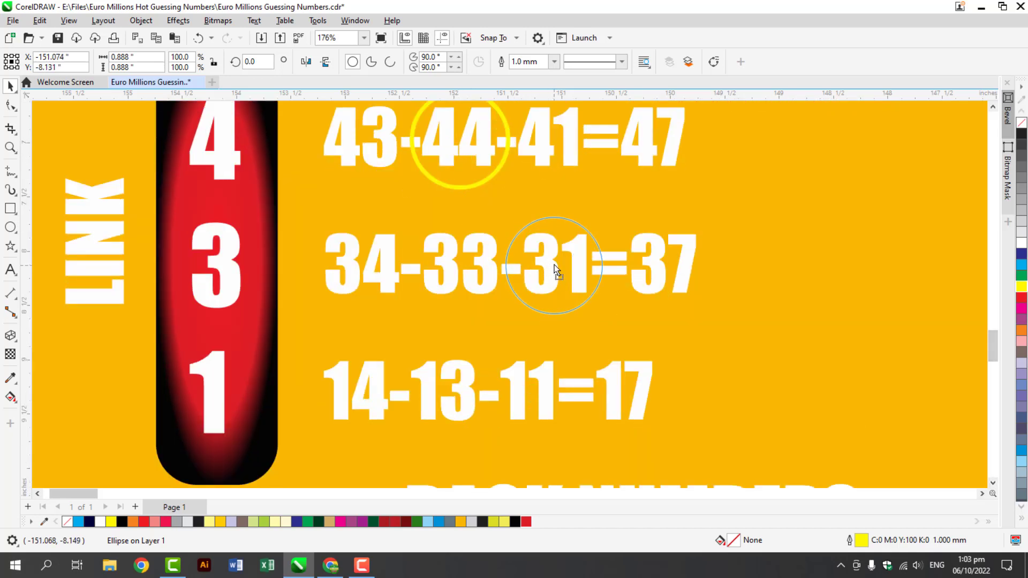
scroll(993, 484, down, 2)
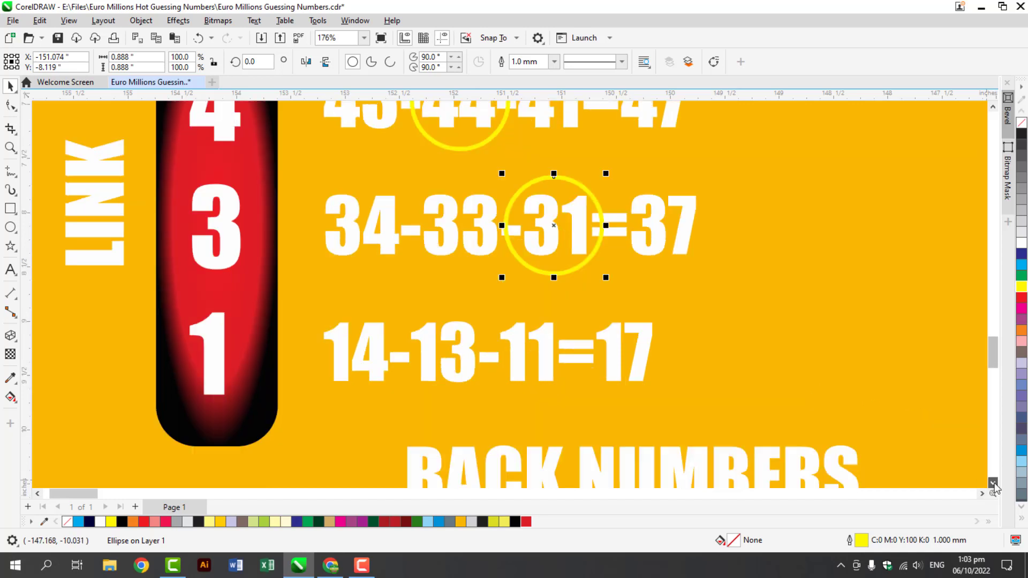
scroll(993, 485, down, 1)
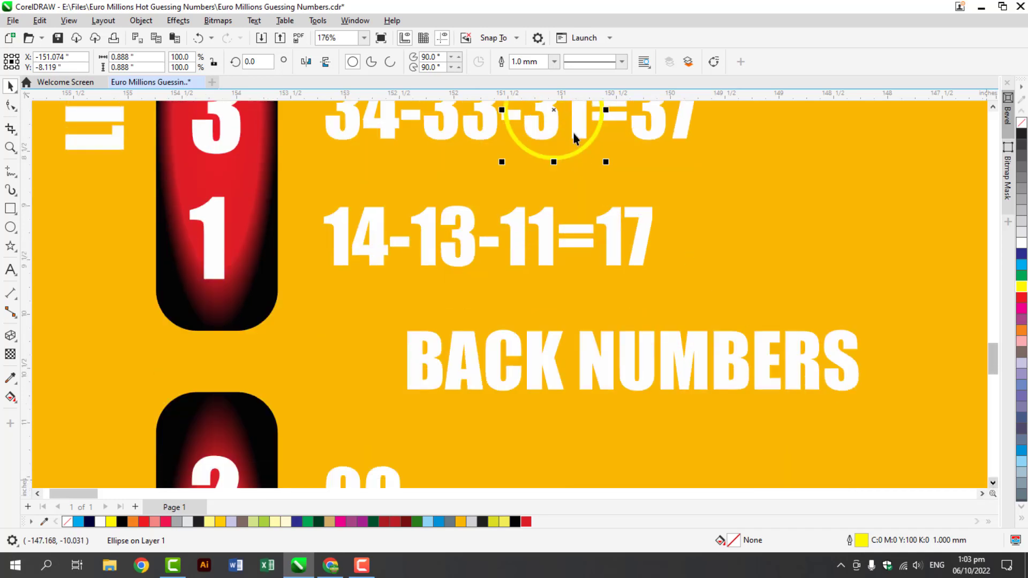
drag(552, 105, 449, 243)
Replace the 00 placeholder under BACK NUMBERS with 21-22-28-27 and start a second line.
scroll(988, 484, down, 5)
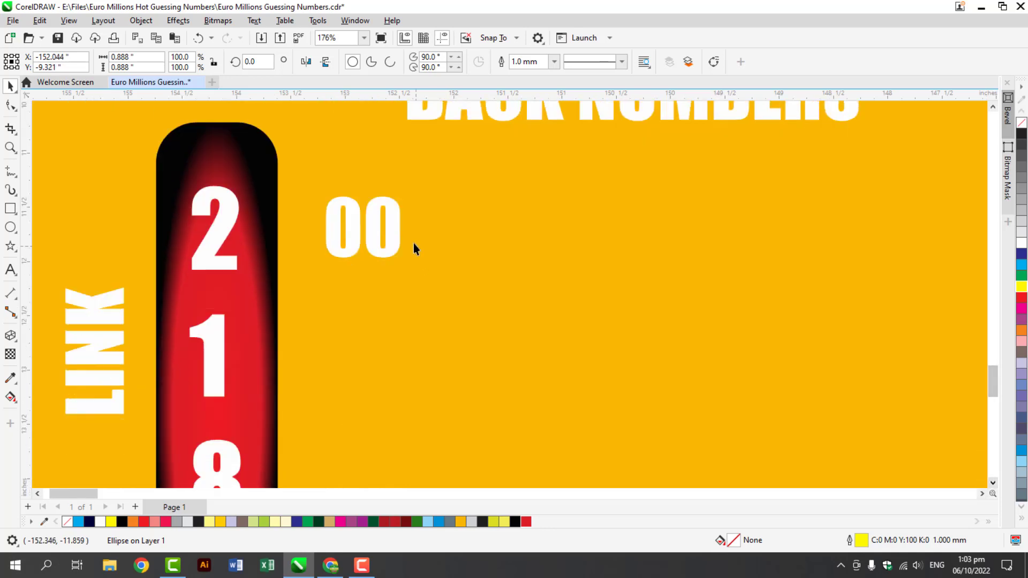
double_click(390, 227)
double_click(390, 229)
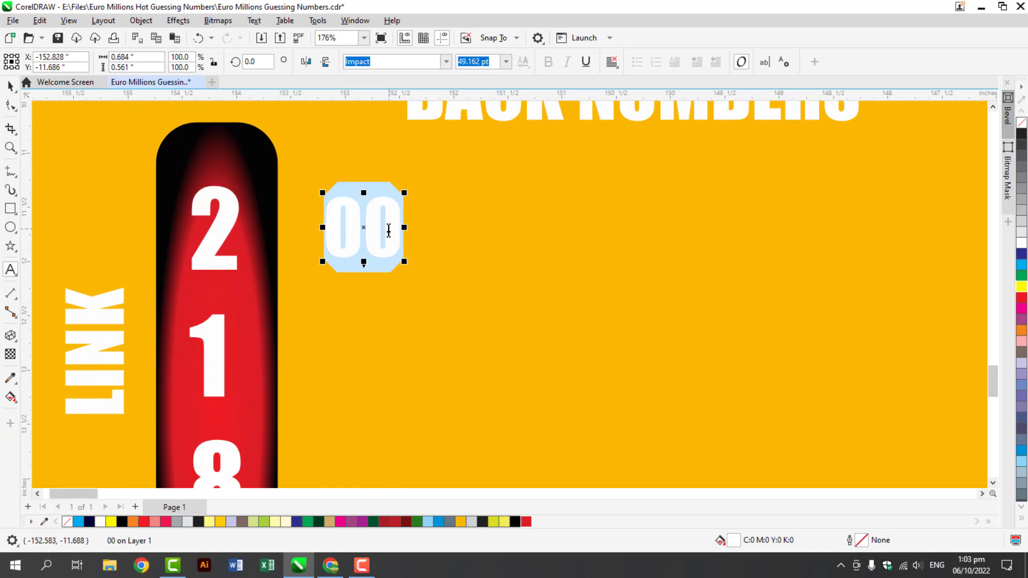
text(21-)
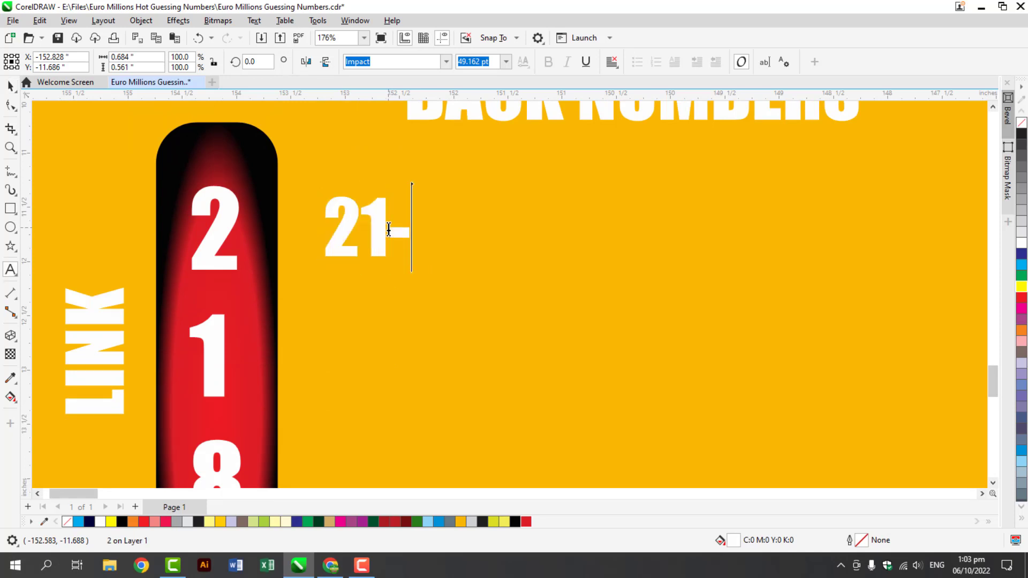
text(22-)
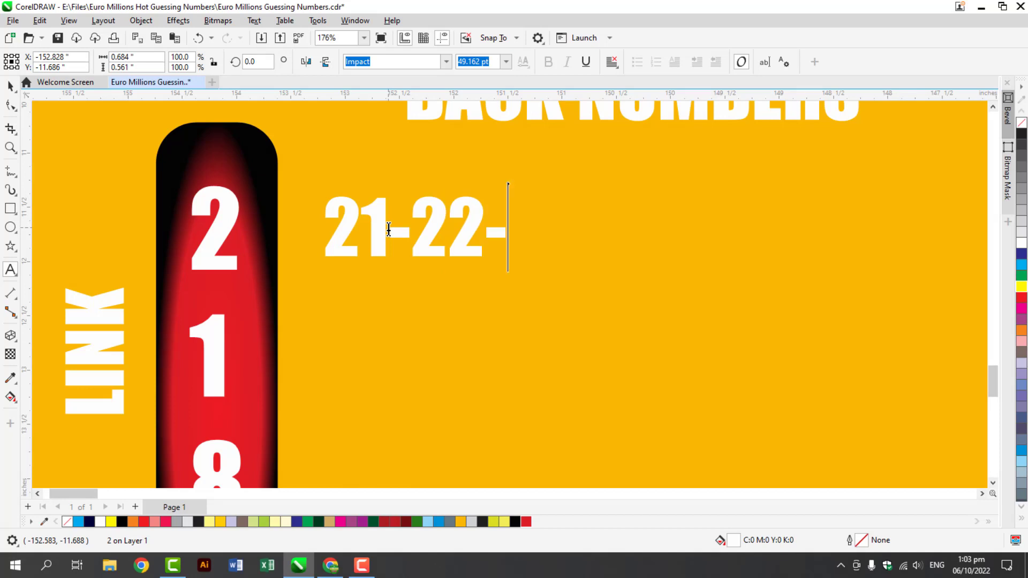
text(28-)
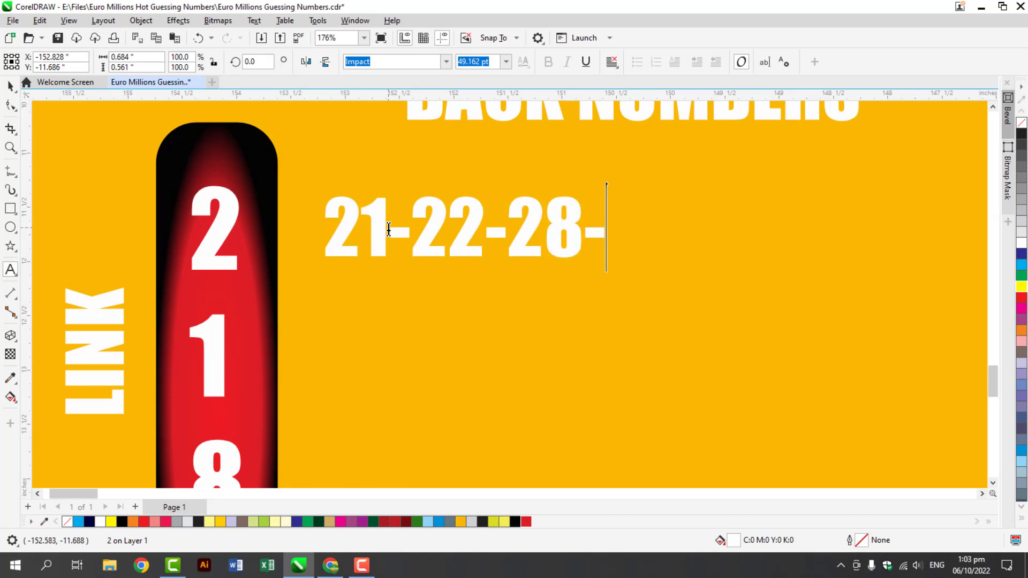
text(27)
key(Return)
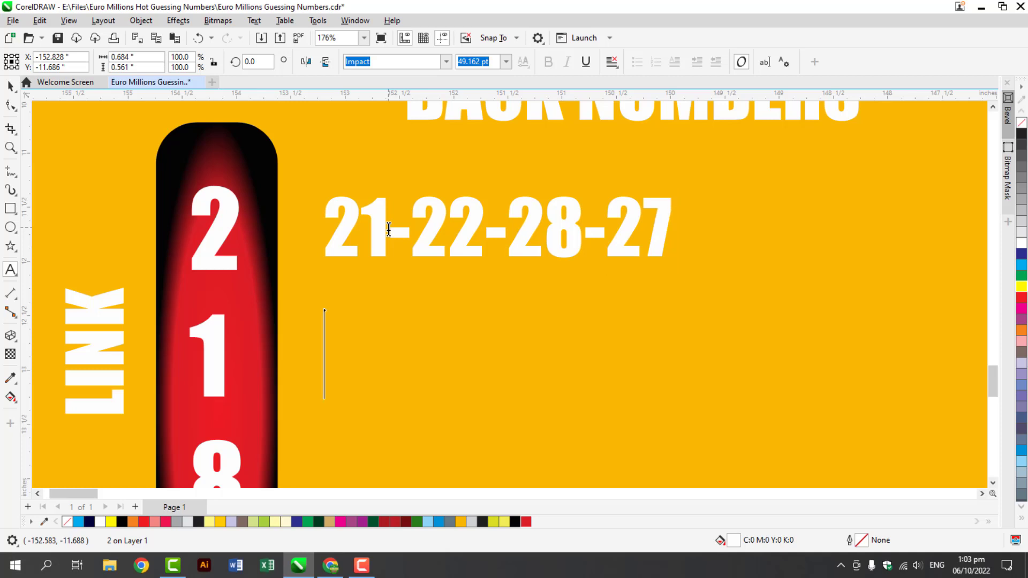
Add the lines 12-11-18-17 and 48-38-18 to the back numbers text and finish text editing.
text(12-11)
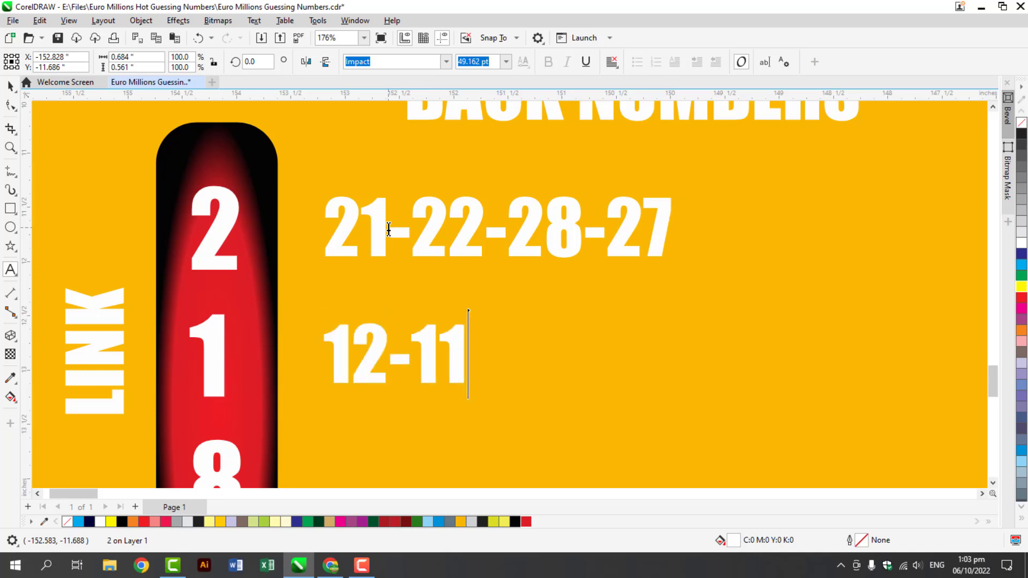
text(-18-17)
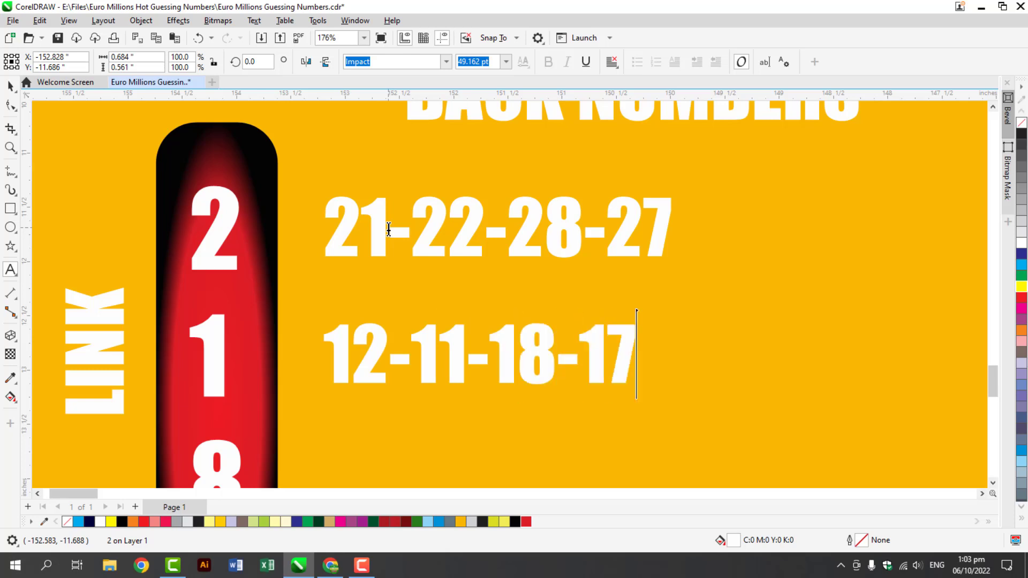
scroll(389, 230, down, 1)
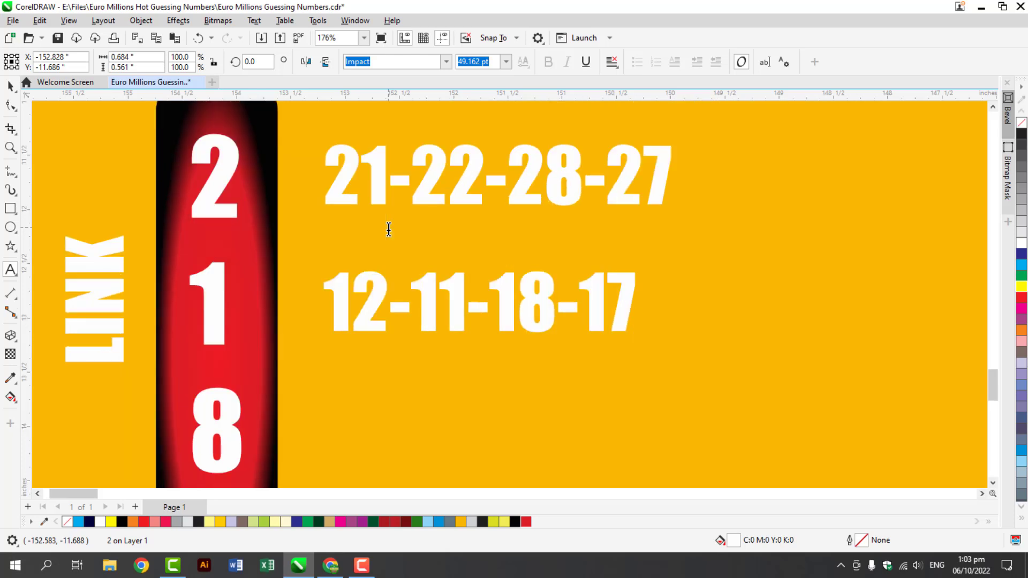
text(48-)
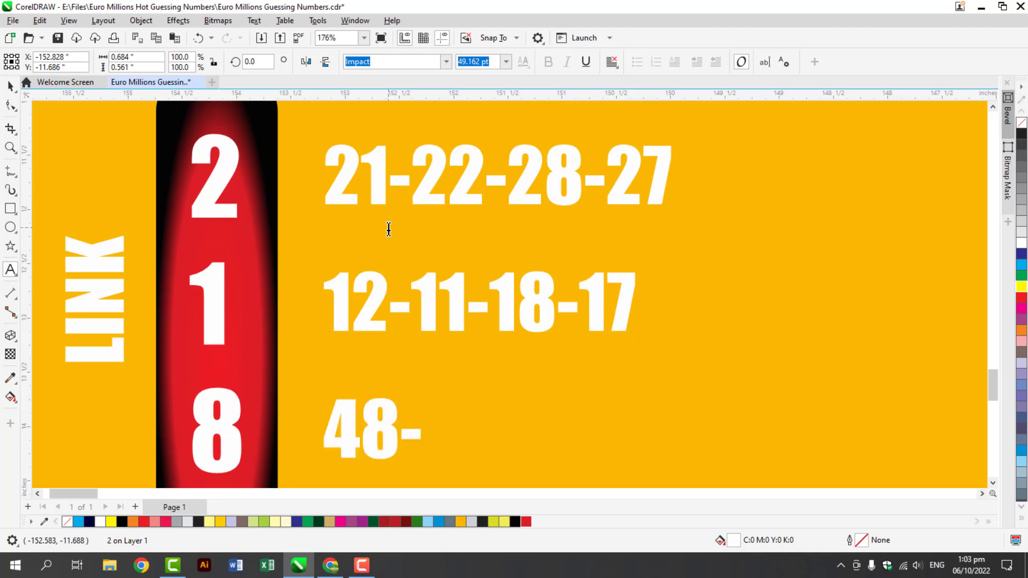
text(38-)
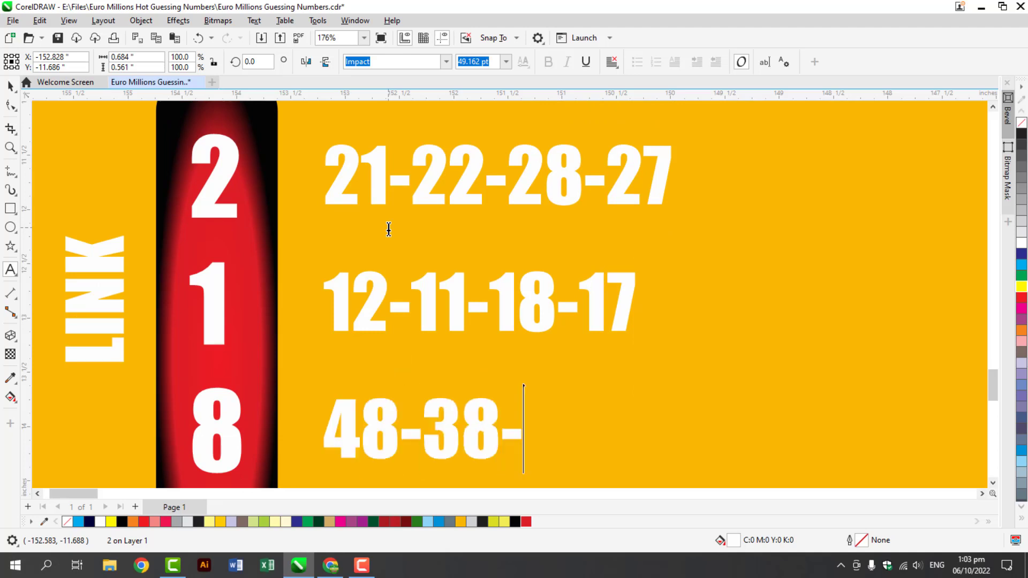
text(18)
key(Escape)
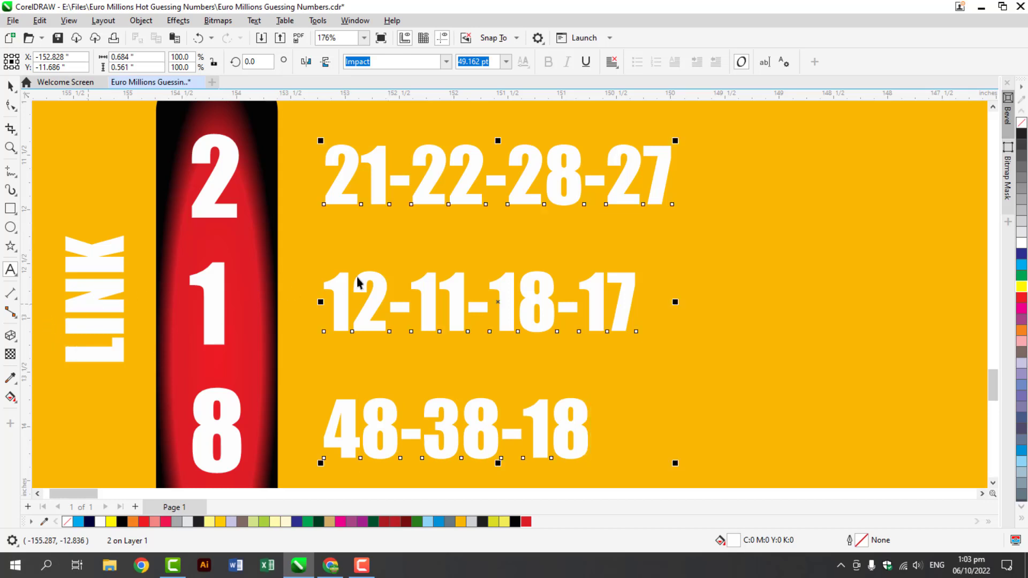
Place a copy of the yellow circle around 27 in the first back numbers line.
click(993, 108)
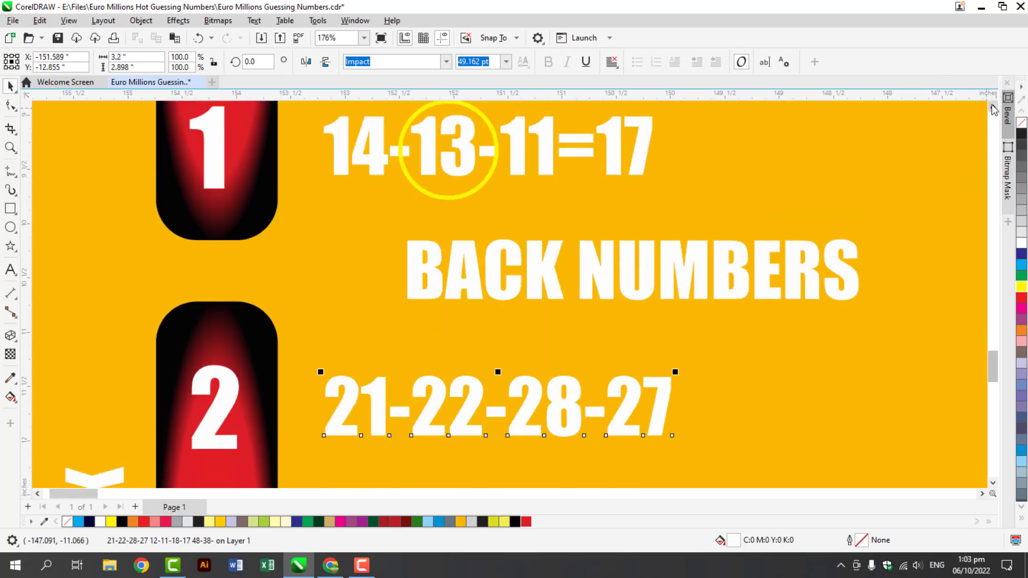
drag(416, 223, 406, 394)
click(993, 483)
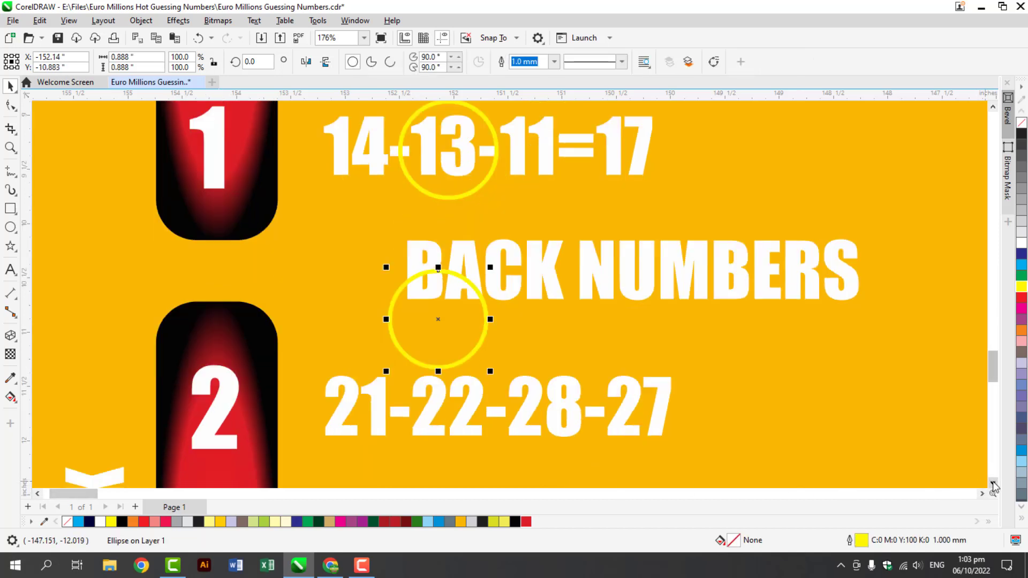
click(993, 484)
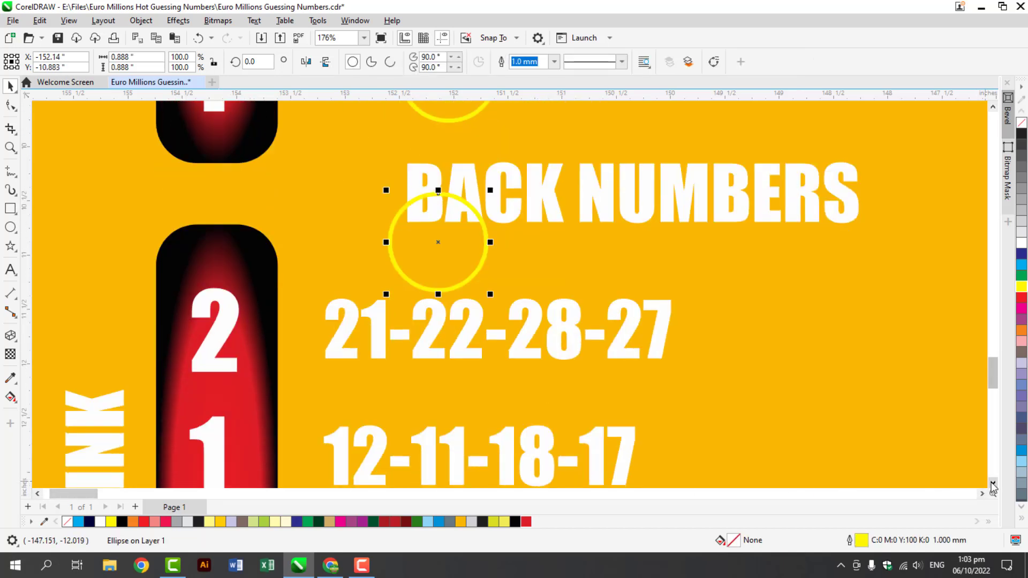
click(992, 483)
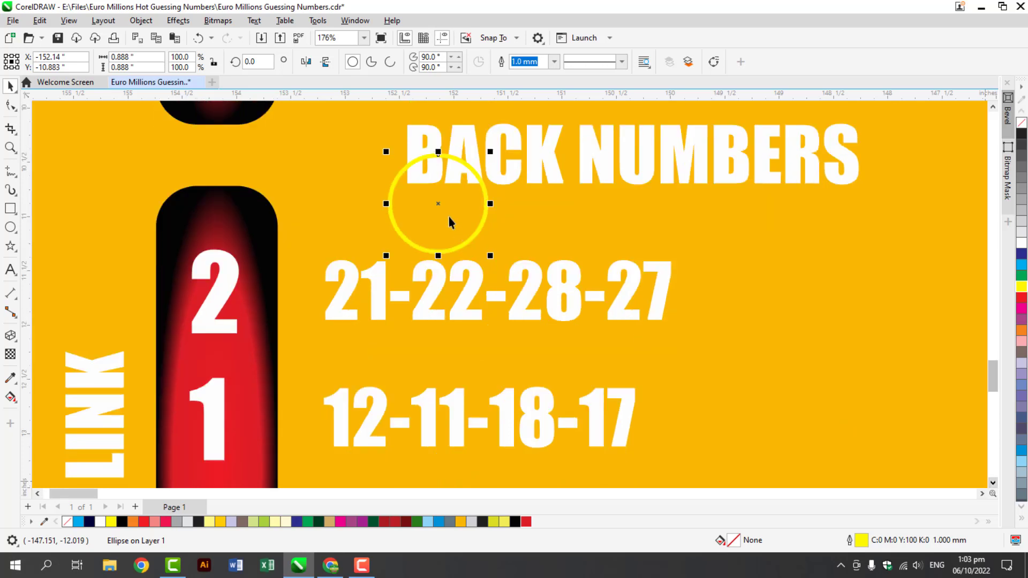
drag(439, 205, 638, 290)
Place copies of the yellow circle around 18 in the second back numbers line and 48 in the third.
click(993, 483)
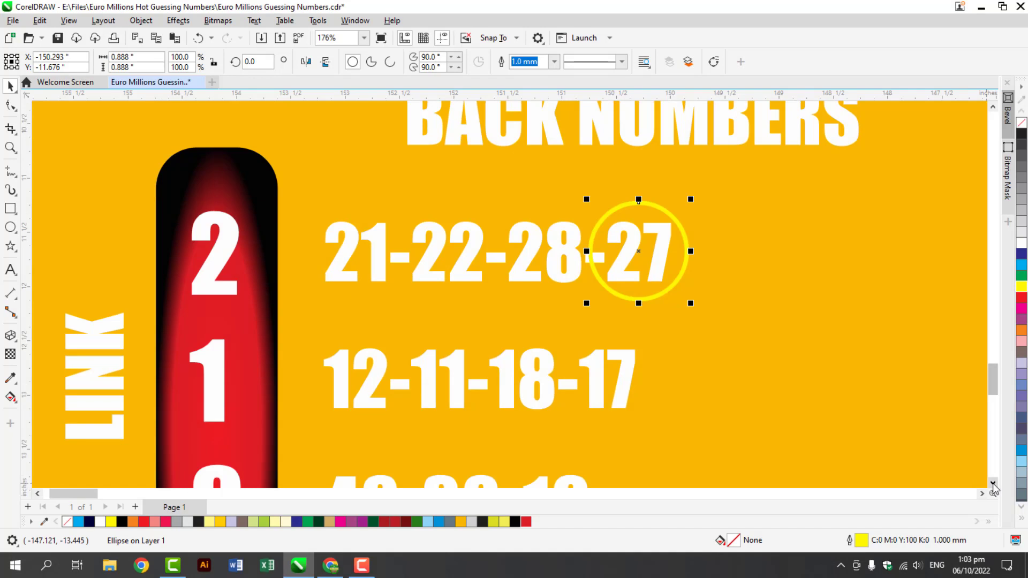
click(993, 483)
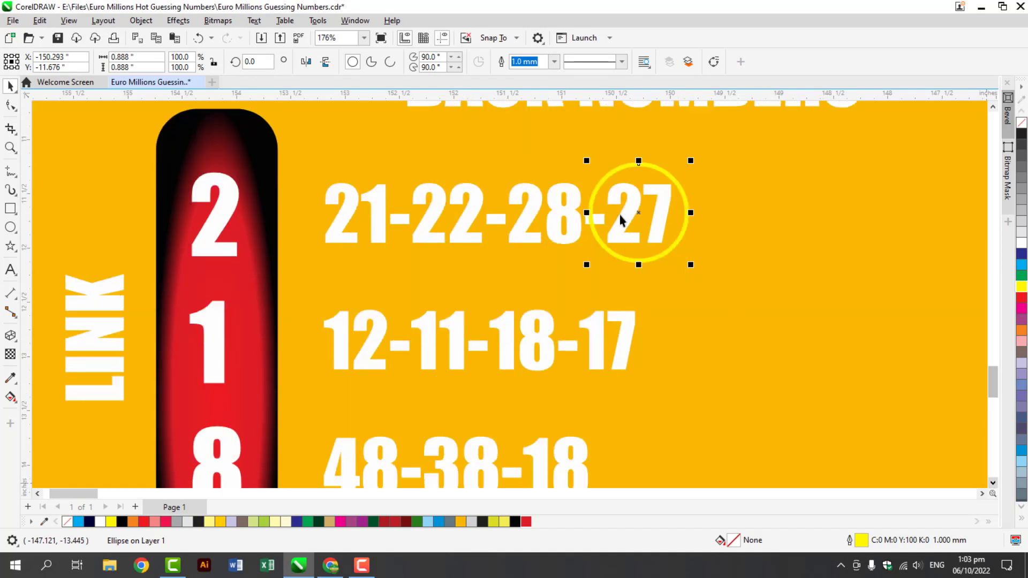
drag(621, 219, 526, 349)
click(992, 483)
click(993, 483)
click(993, 483)
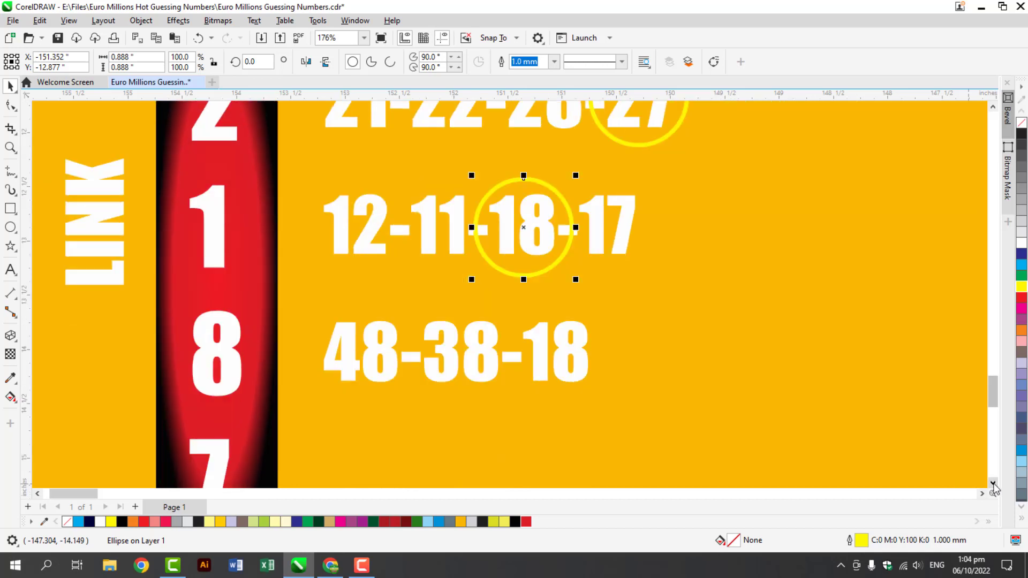
click(992, 484)
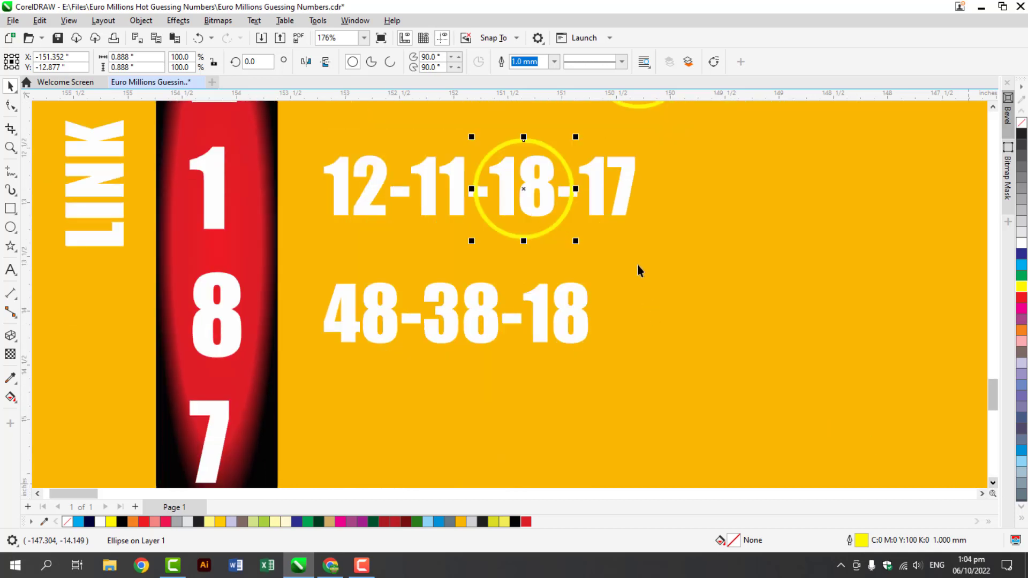
drag(524, 189, 360, 312)
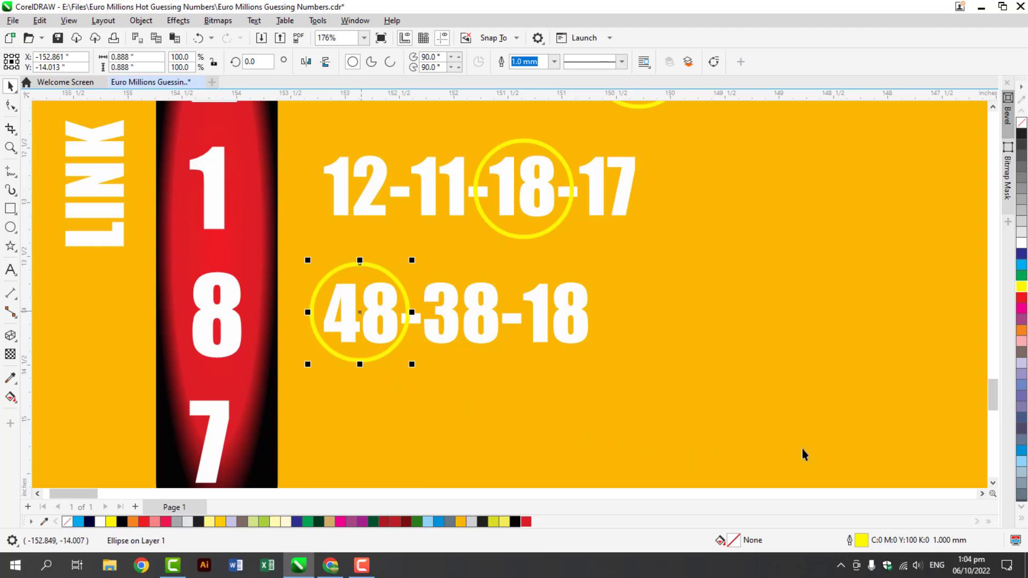
Add the lines 42-41, 32-31 and 12-11 below the back numbers after a blank line, and place the text cursor before 12-11.
click(993, 483)
double_click(578, 207)
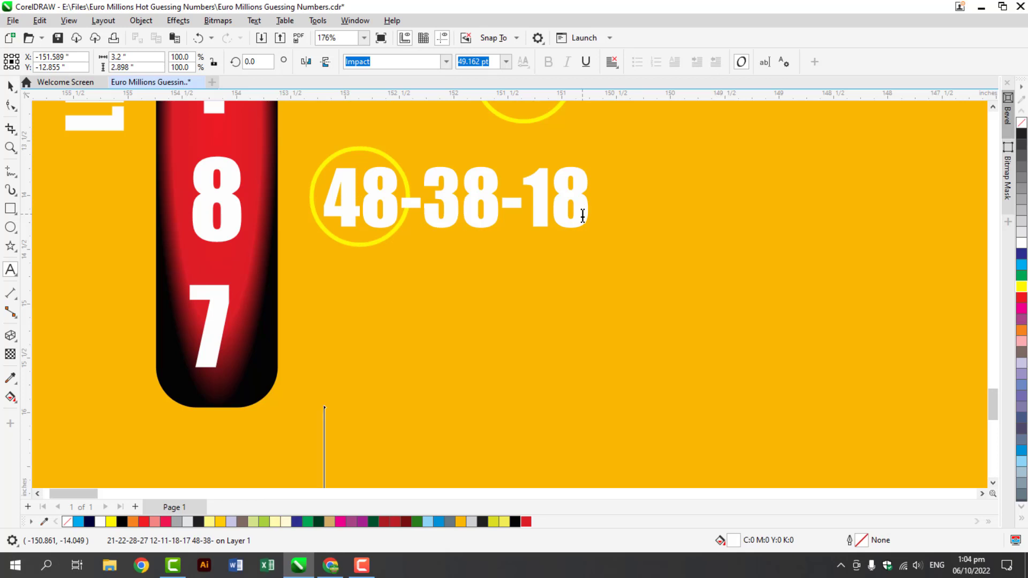
text(42-41)
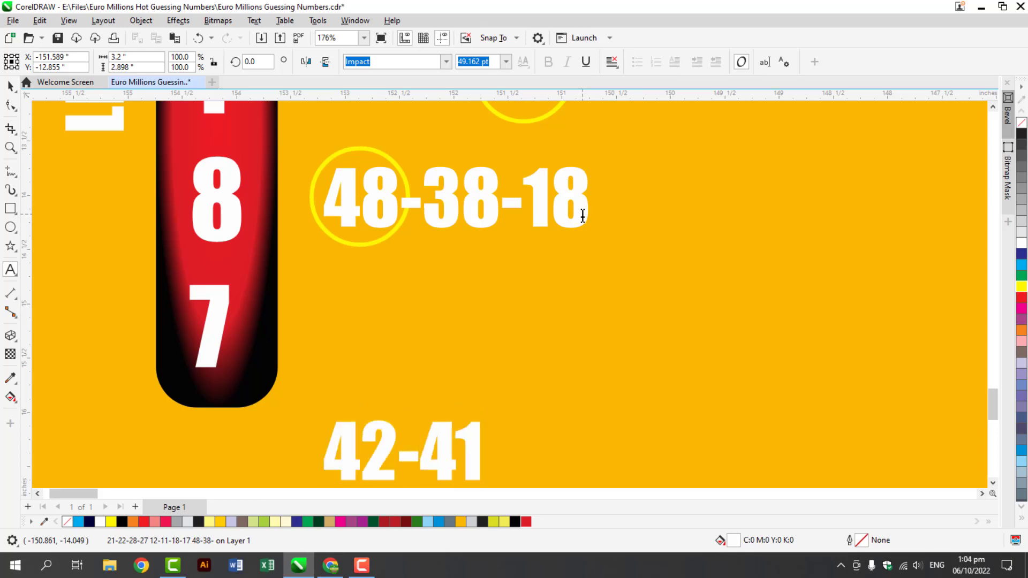
key(Return)
text(32-)
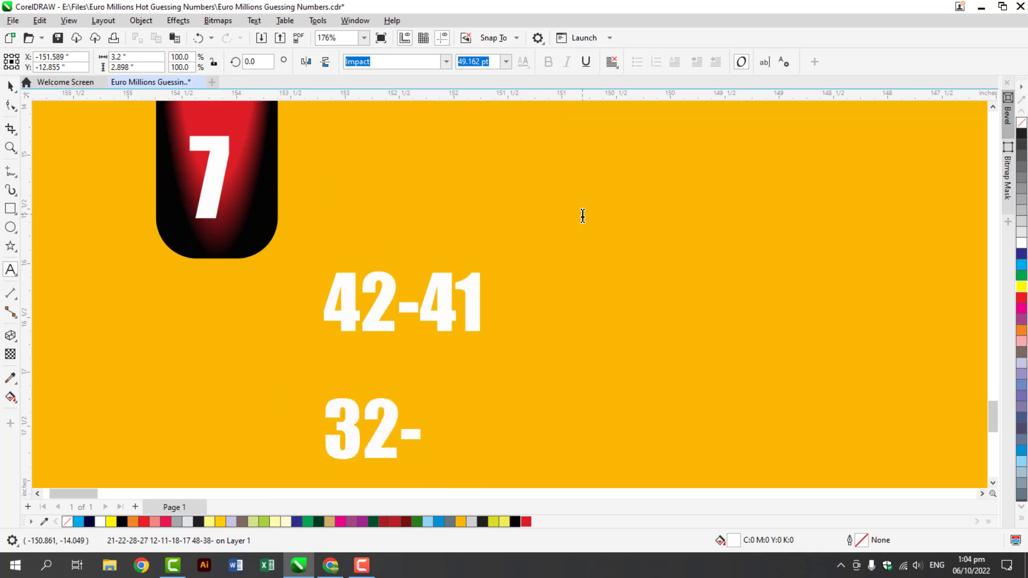
text(31)
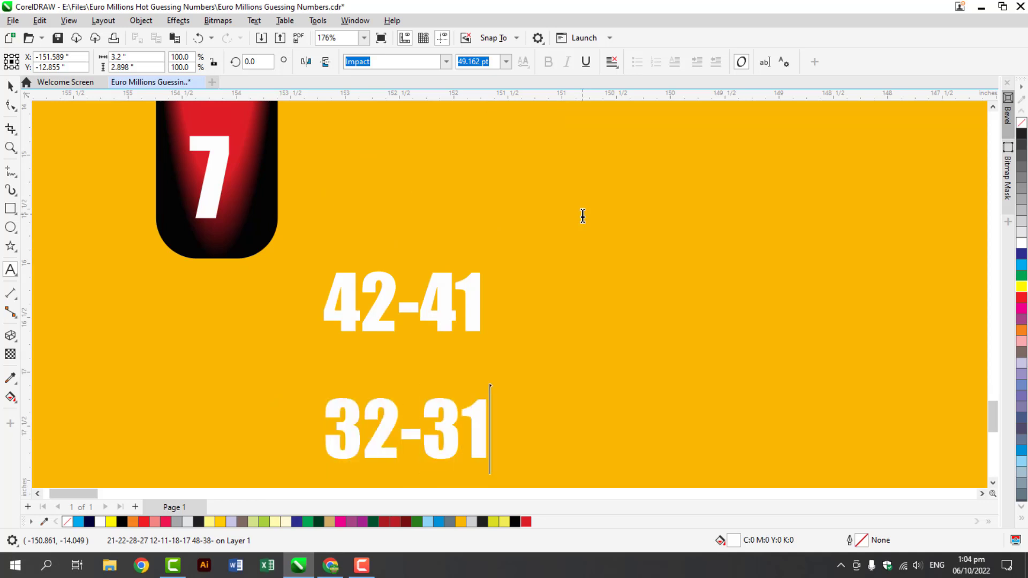
key(Return)
text(1)
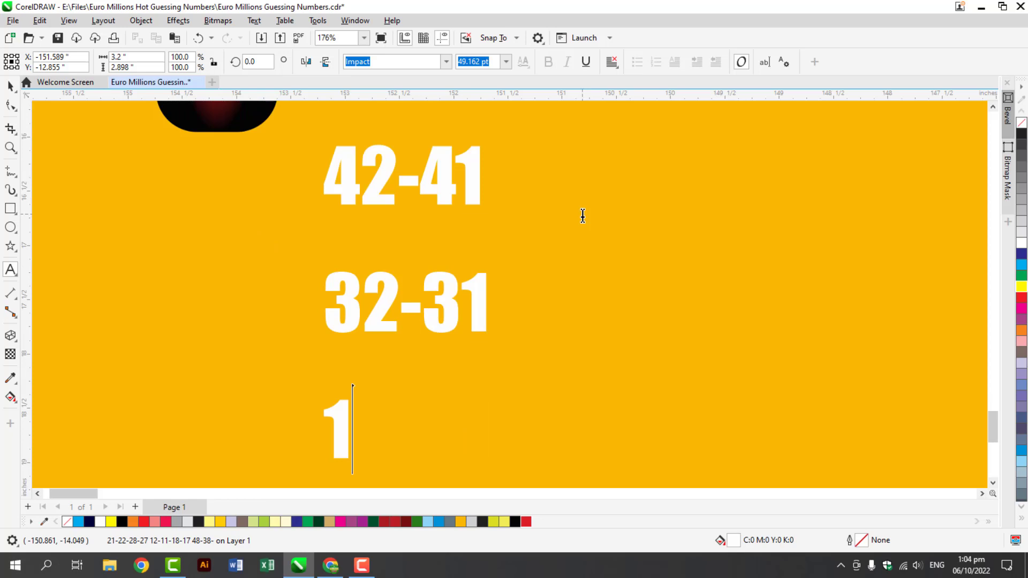
text(2)
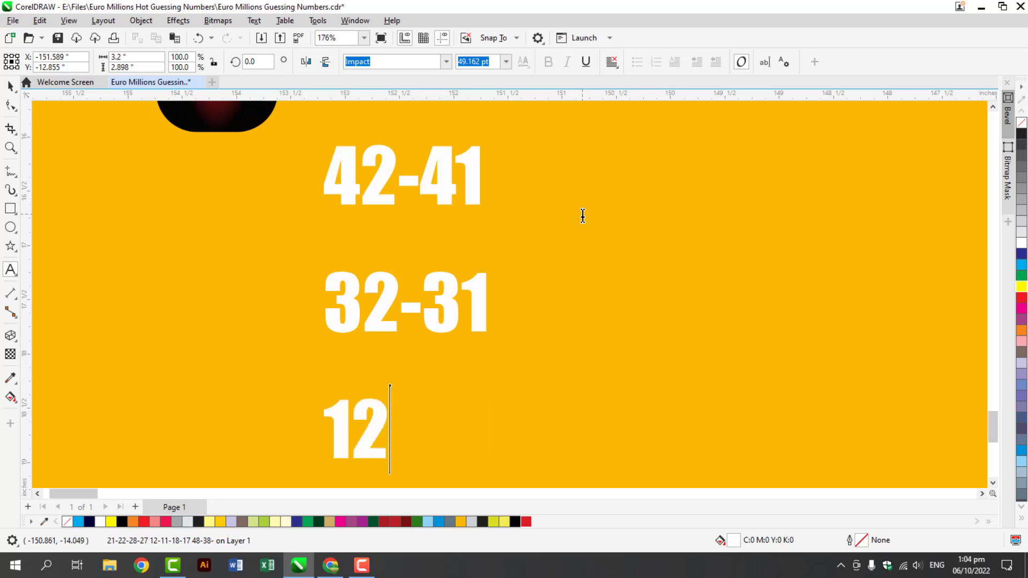
text(-11)
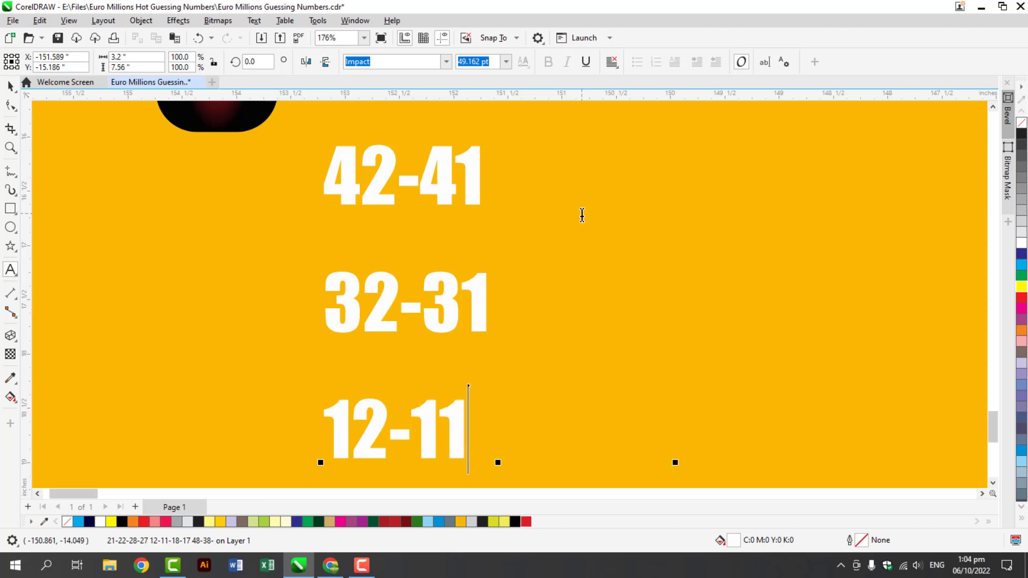
key(Home)
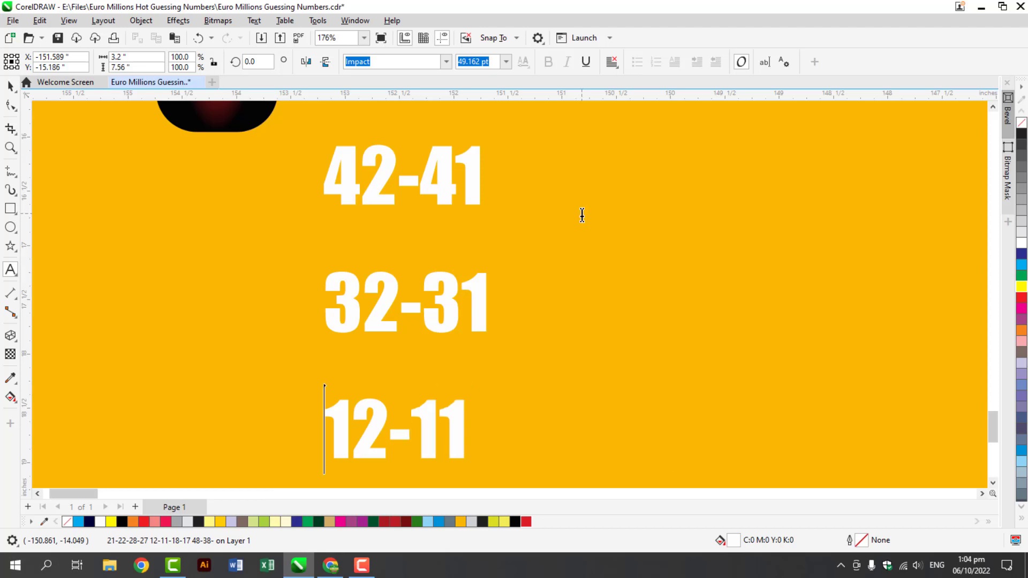
text(lUCKY)
key(BackSpace)
key(BackSpace)
key(BackSpace)
key(BackSpace)
key(BackSpace)
key(BackSpace)
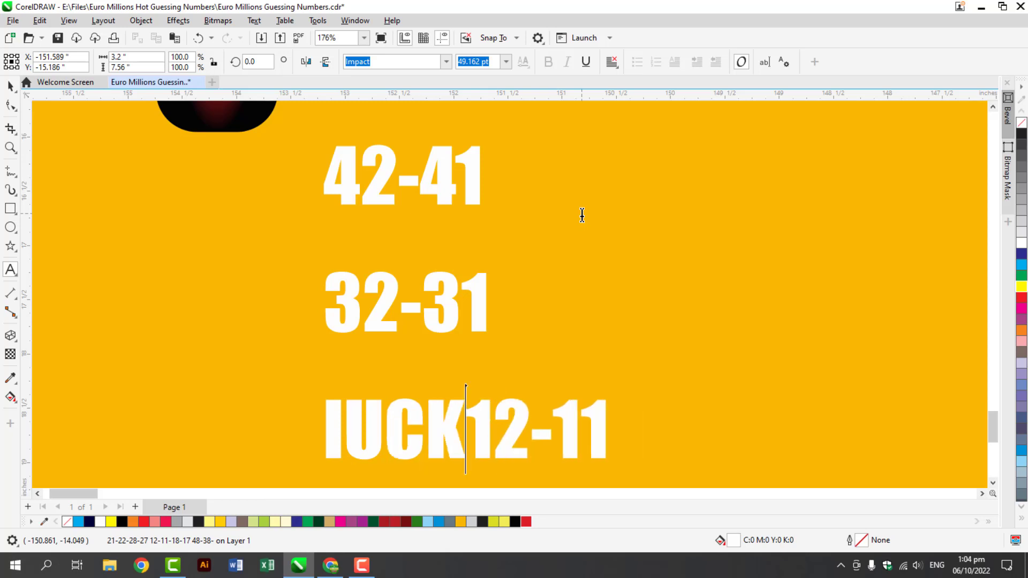
key(BackSpace)
key(Return)
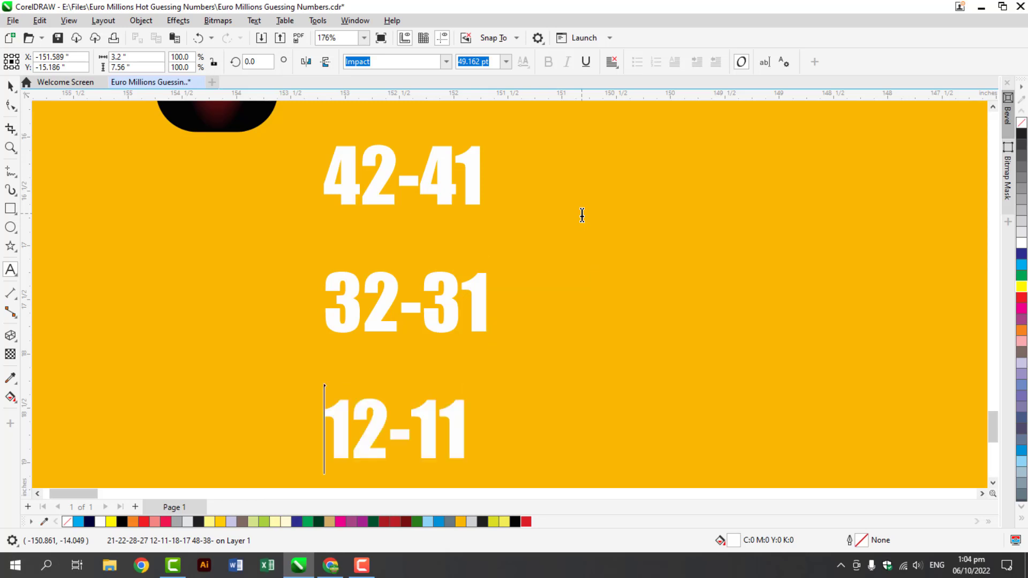
Insert the label Lucky Numbers before 12-11, finish text editing, and deselect the text.
text(Lucky Numbers)
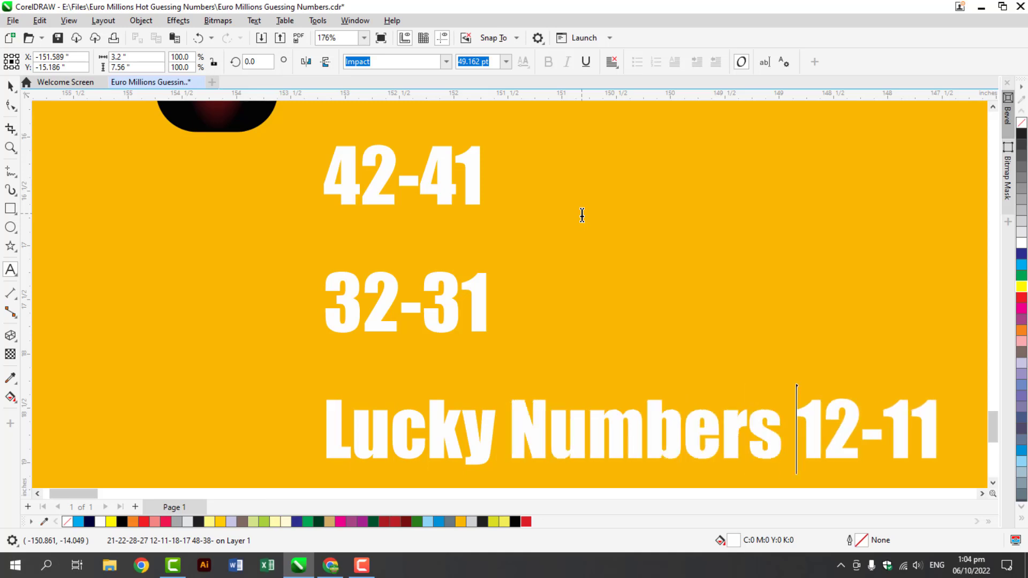
key(ctrl+space)
scroll(541, 292, down, 1)
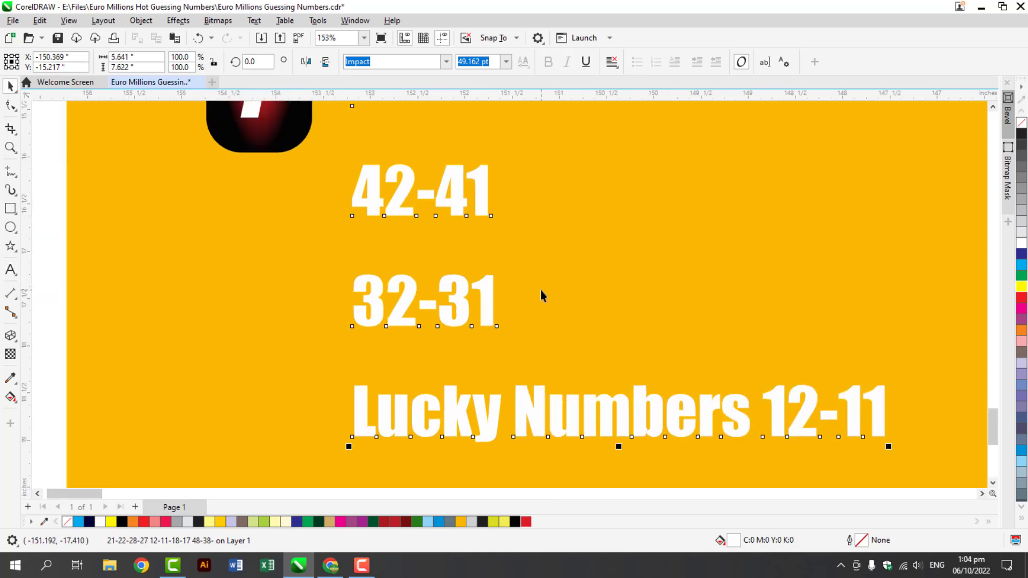
scroll(540, 292, down, 1)
click(101, 297)
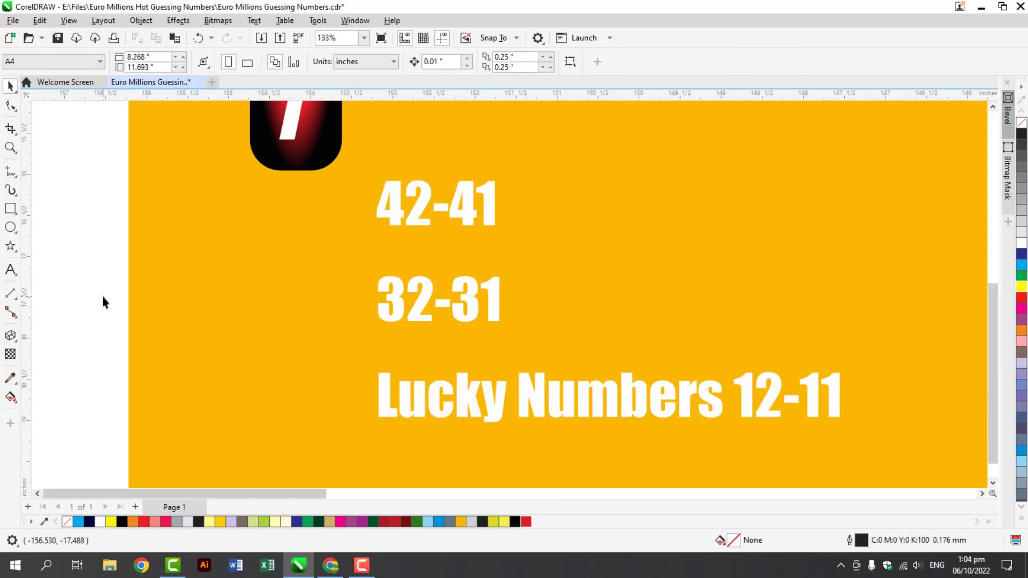
key(F4)
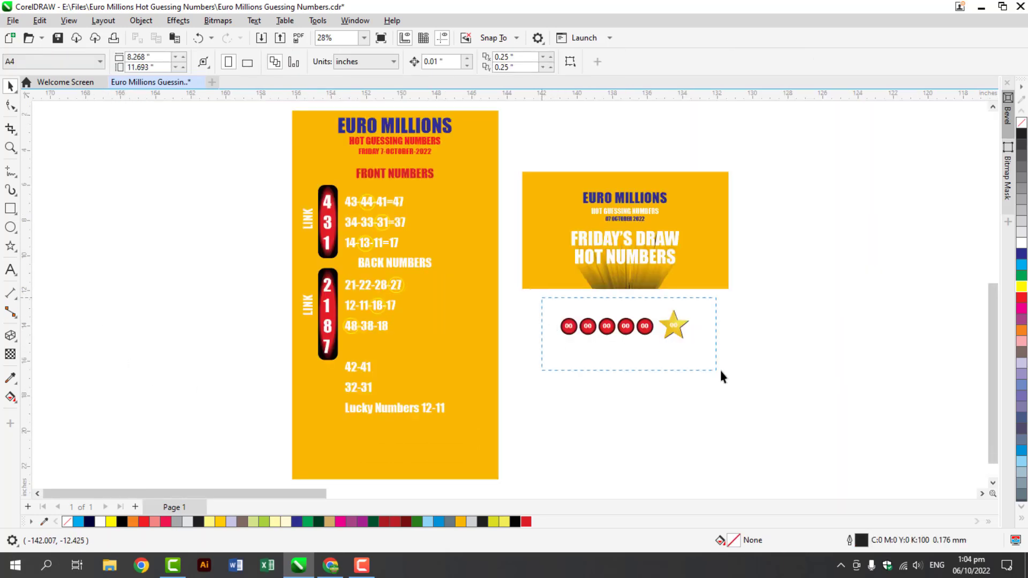
Move the row of red balls and the star down beside the poster's Lucky Numbers line, and deselect it.
drag(720, 371, 720, 371)
drag(672, 321, 630, 407)
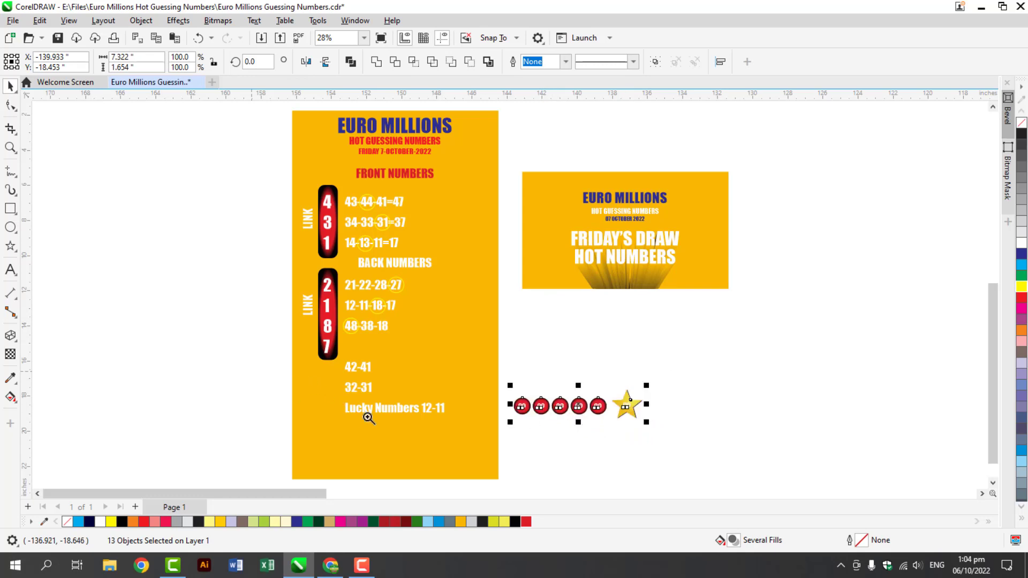
drag(255, 374, 664, 459)
key(Escape)
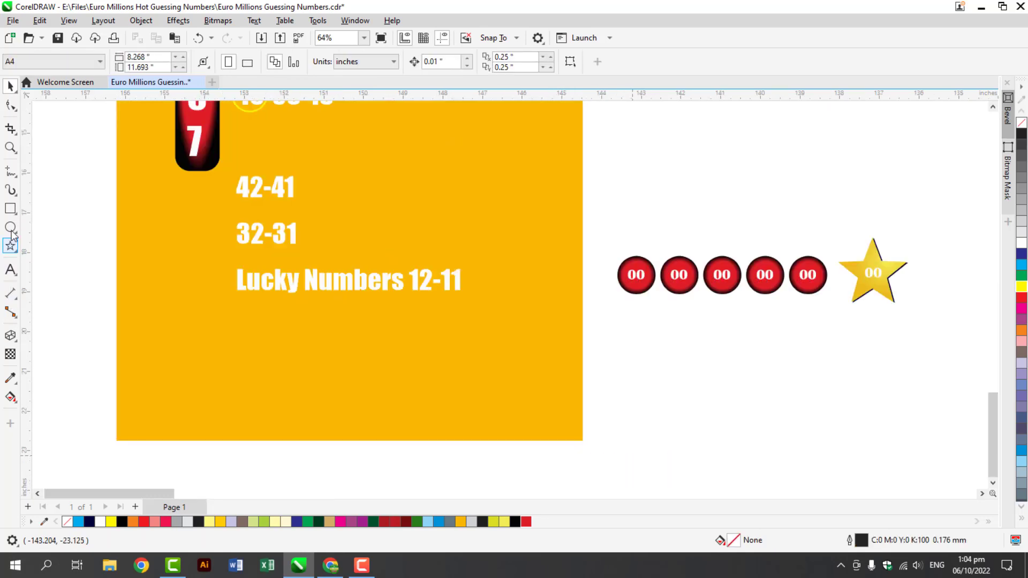
Place a copy of the first ball's 00 text above that ball and fill it with dark blue.
click(11, 232)
click(8, 212)
key(space)
click(636, 274)
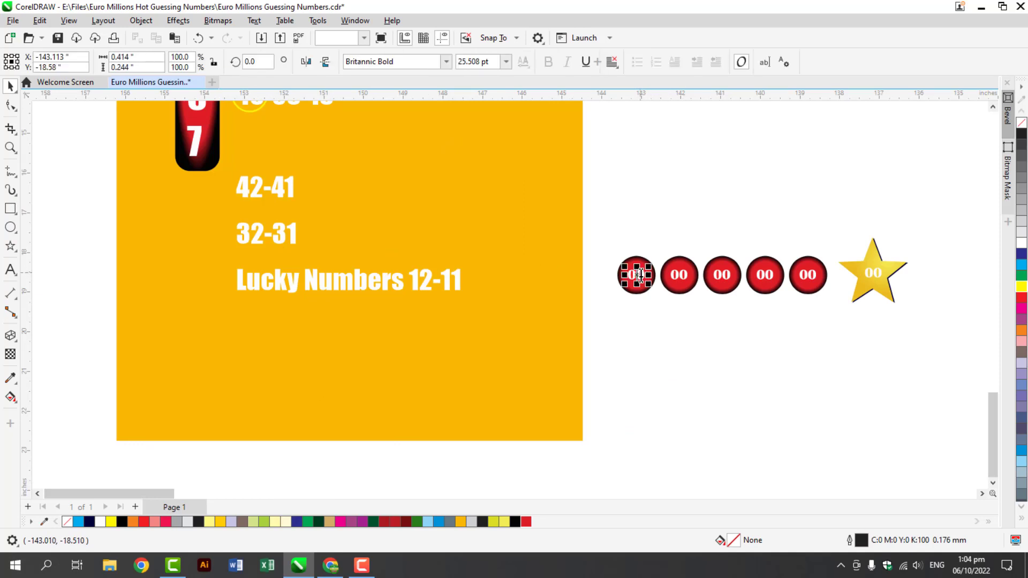
double_click(639, 275)
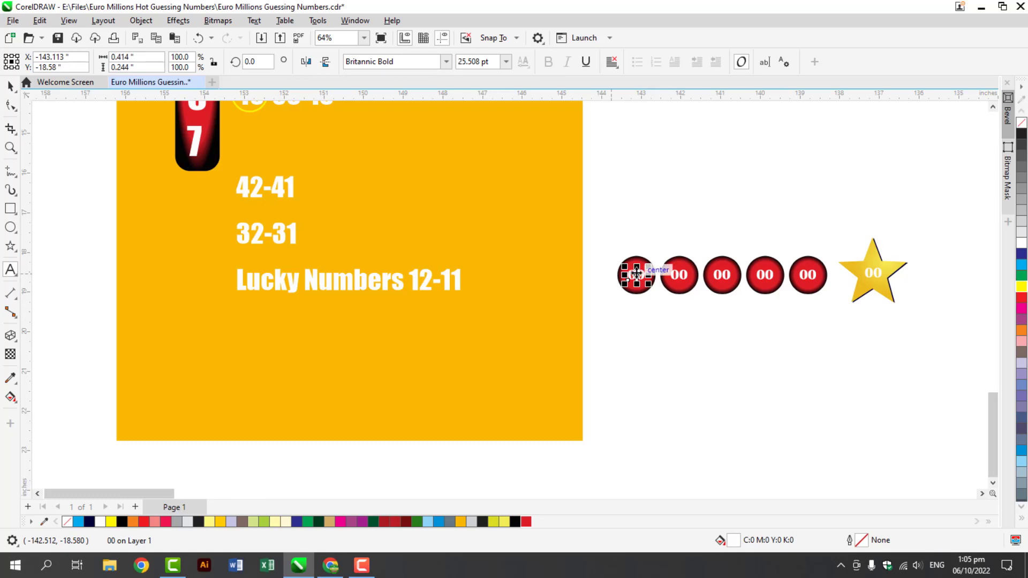
key(space)
drag(633, 275, 636, 230)
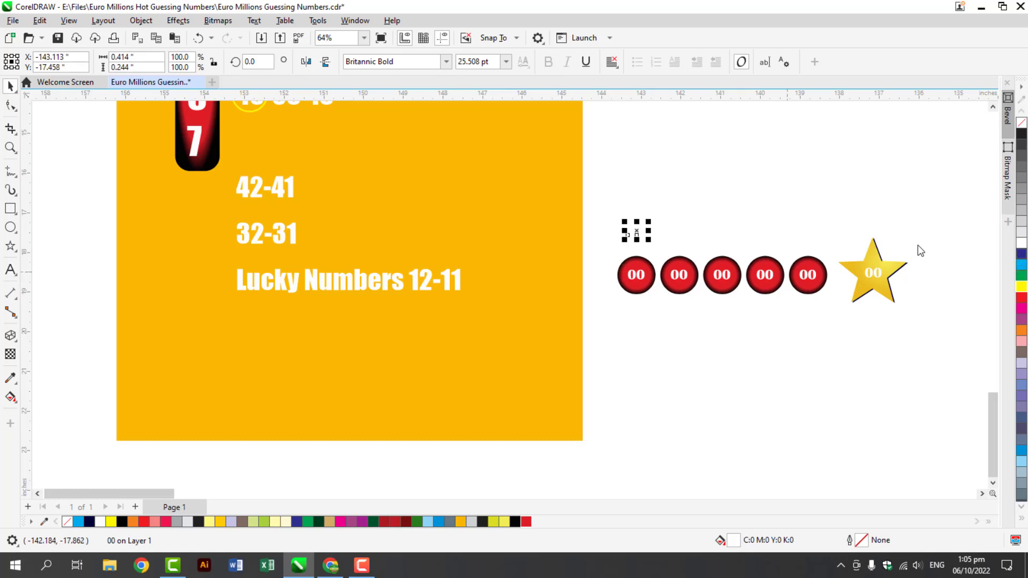
drag(1020, 253, 637, 236)
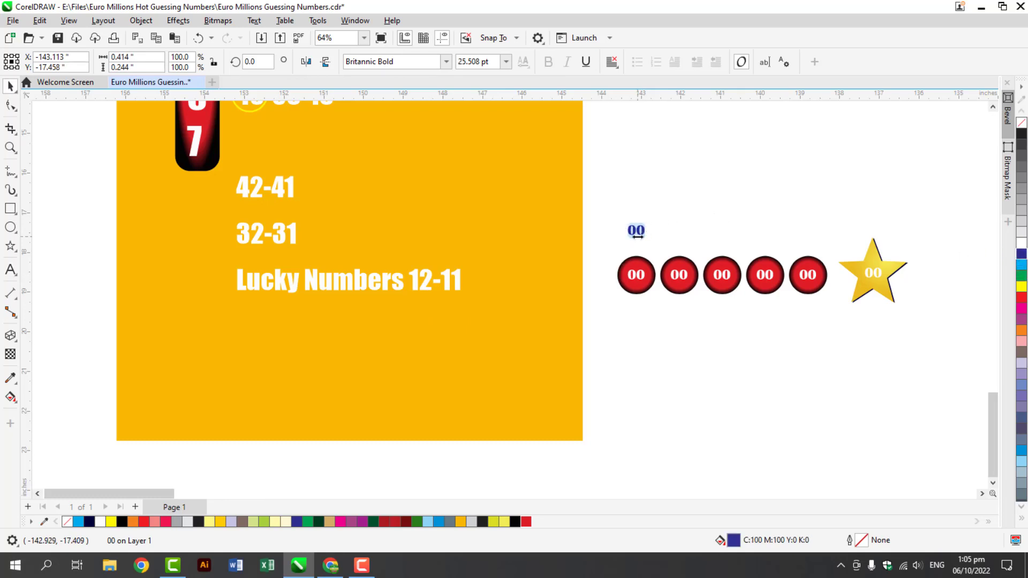
Replace the copied text with Main Balls and enlarge the label to about 39 pt.
text(ain Balls)
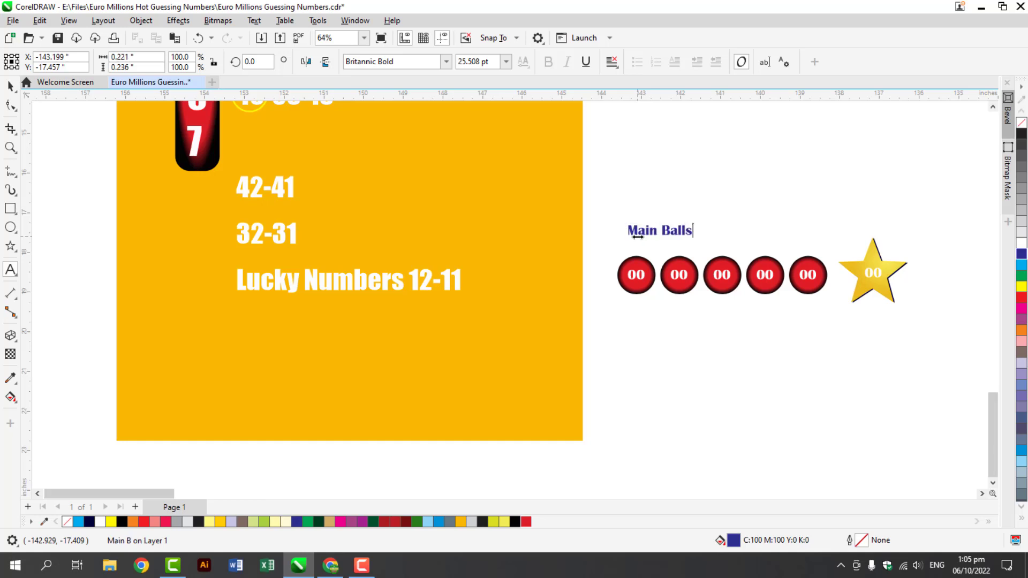
key(Escape)
drag(696, 220, 728, 213)
Copy the Main Balls label above the star, change the copy to Lucky Star, and shift it slightly outward.
drag(882, 219, 882, 219)
right_click(882, 219)
triple_click(881, 228)
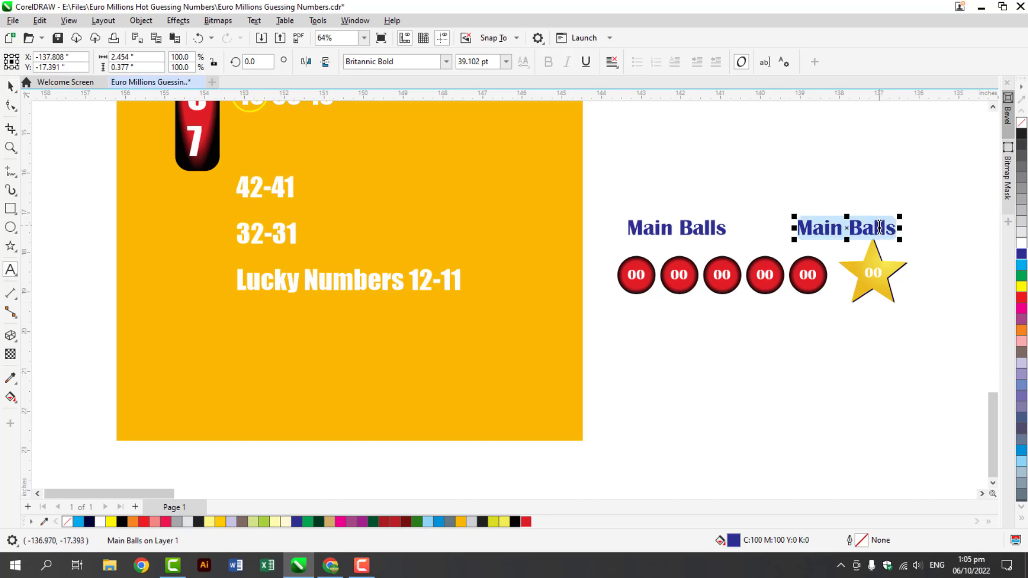
text(Lucky Star)
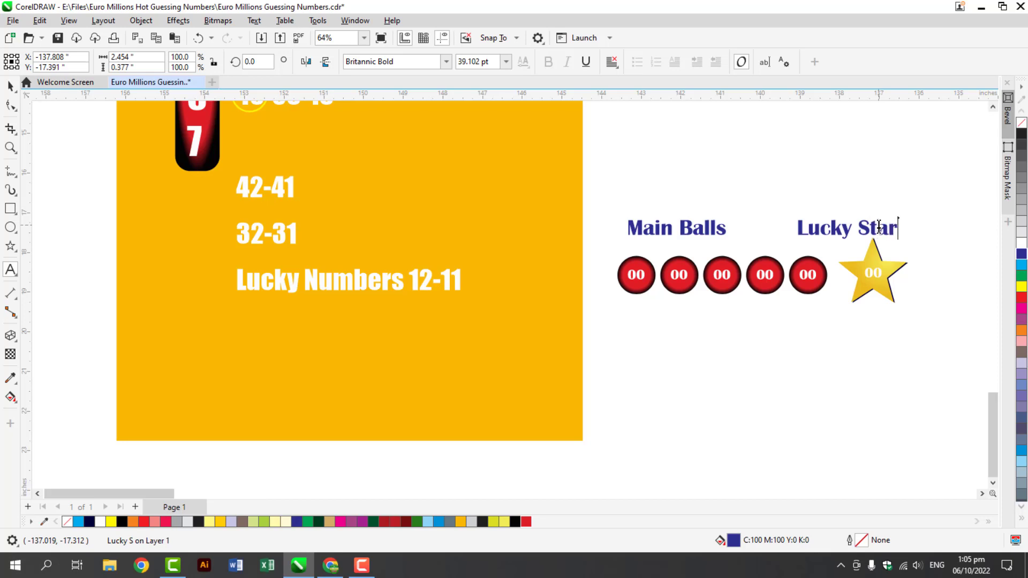
key(ctrl+space)
drag(900, 227, 920, 228)
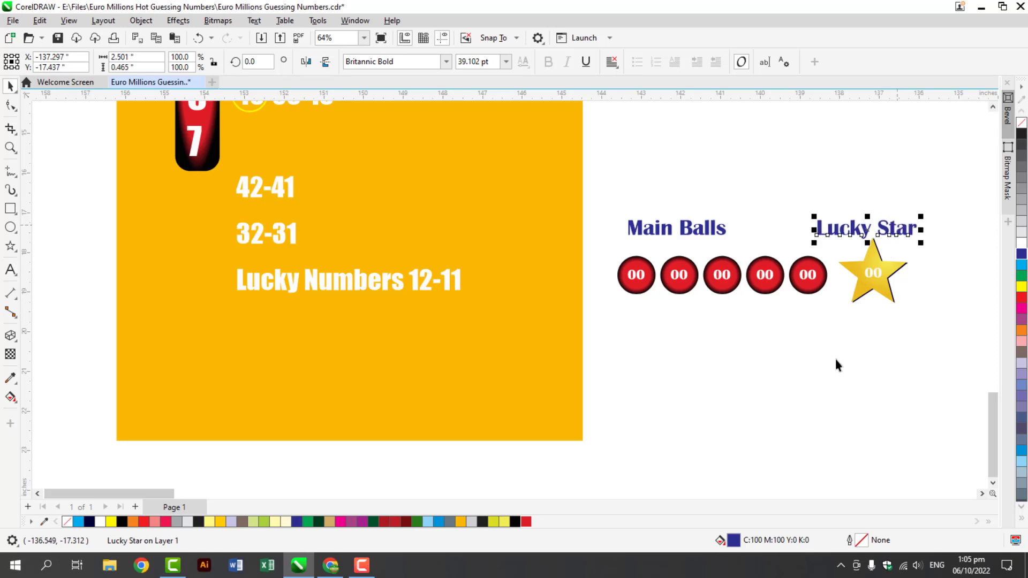
Replace the placeholder numbers in the first and second red balls with 44 and 31.
key(Escape)
click(637, 275)
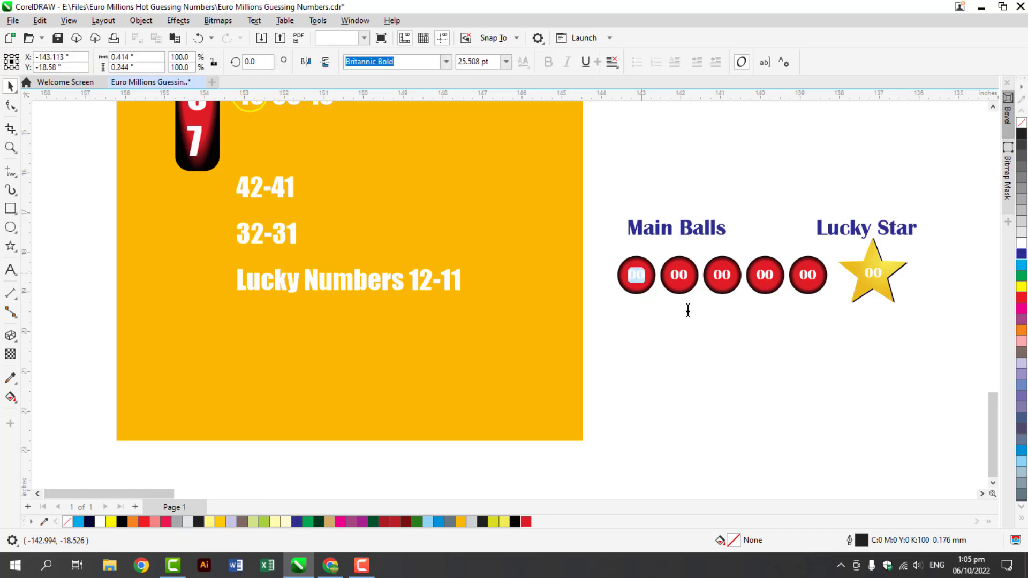
key(F8)
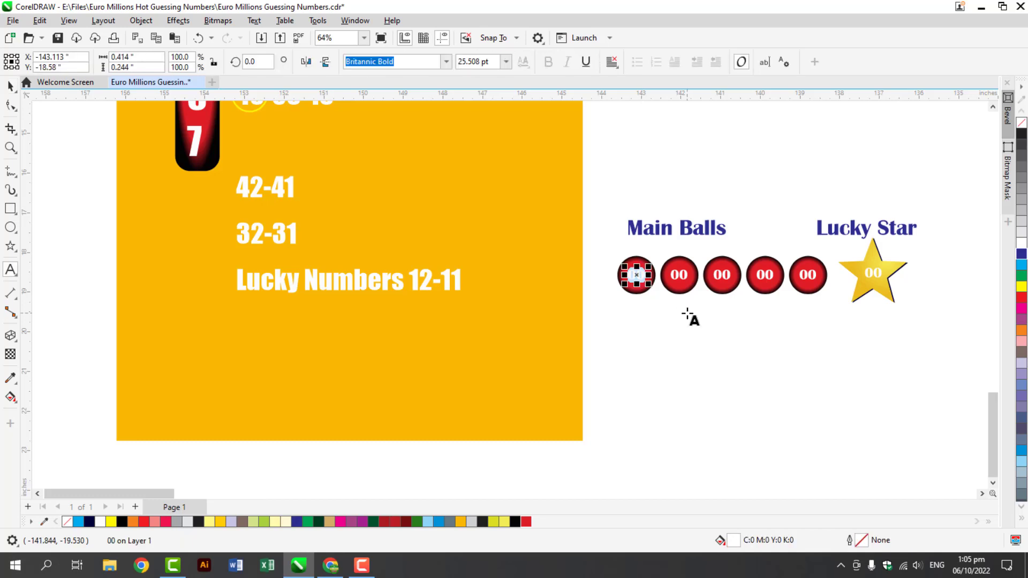
text(44)
key(ctrl+space)
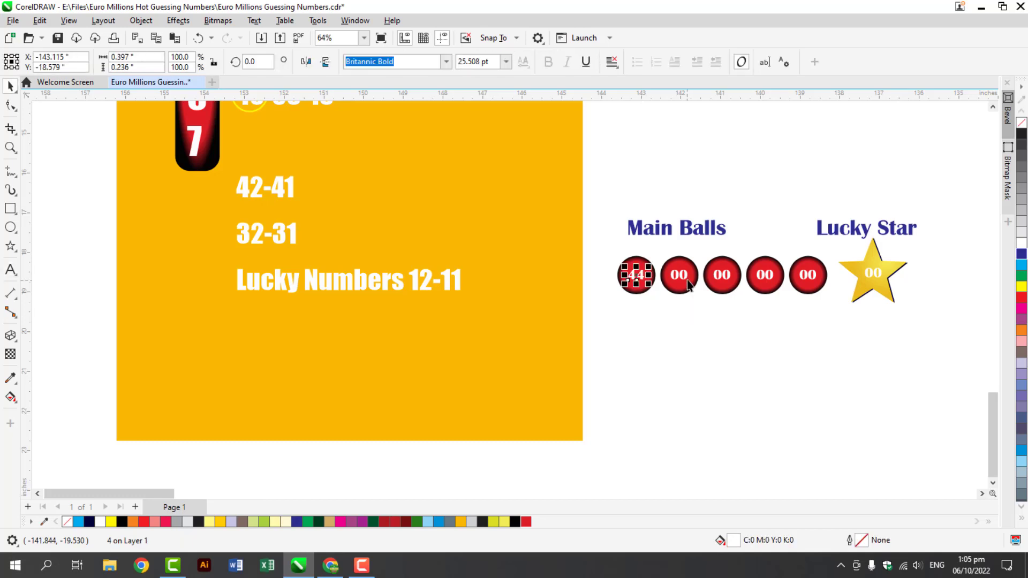
drag(644, 277, 683, 277)
double_click(682, 277)
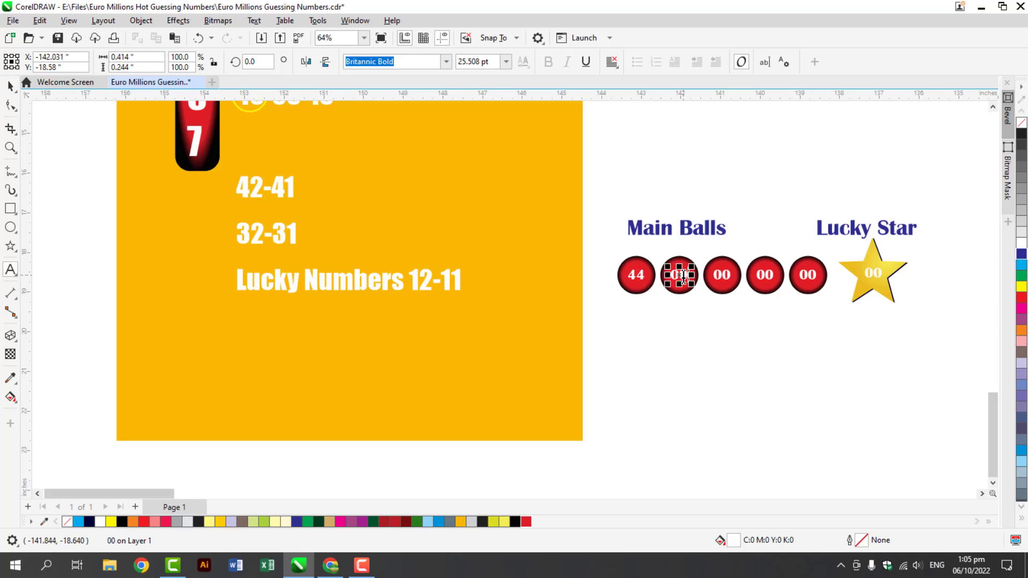
text(31)
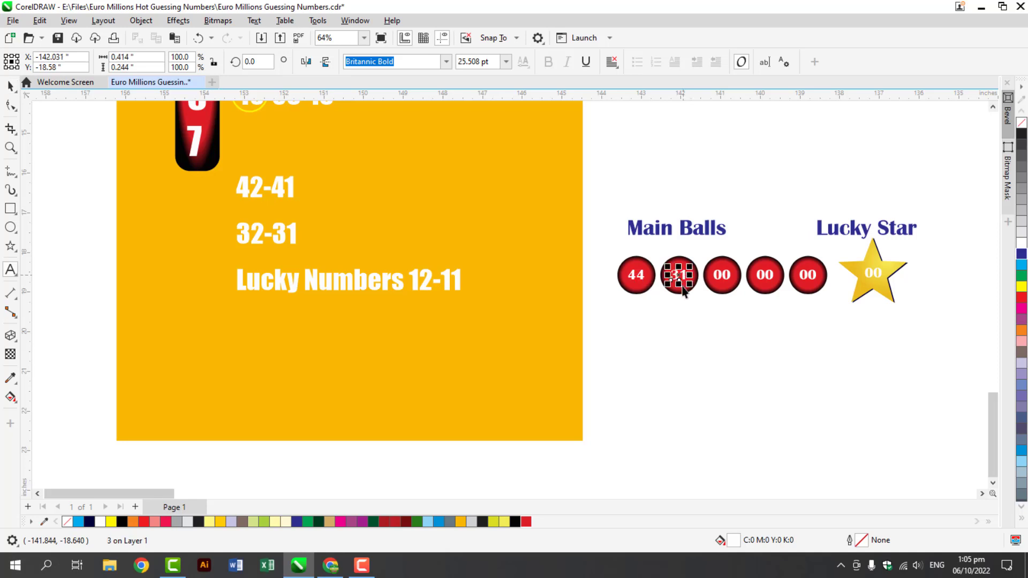
Replace the placeholder numbers in the third, fourth and fifth red balls with 13, 27 and 18.
double_click(717, 276)
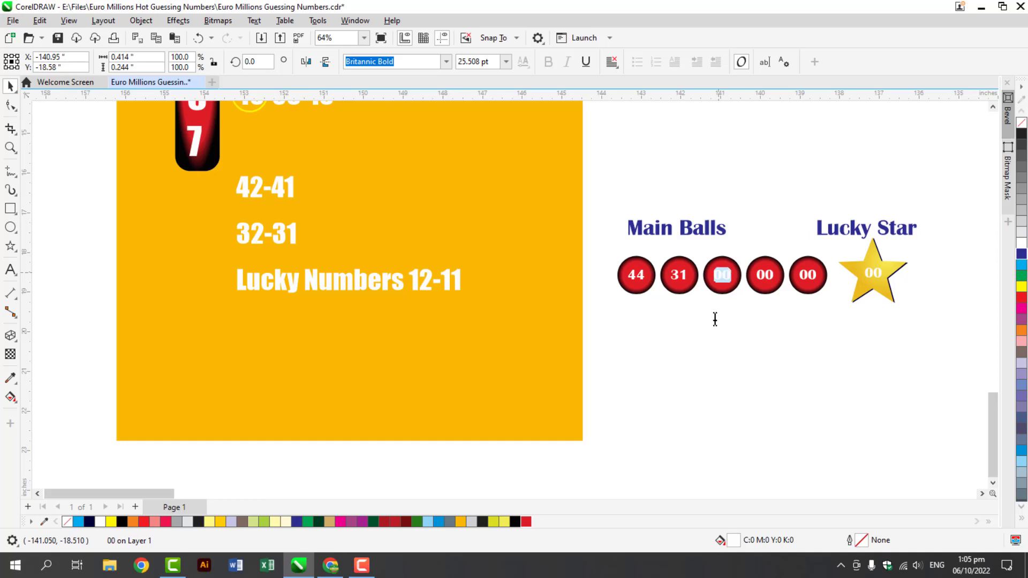
text(13)
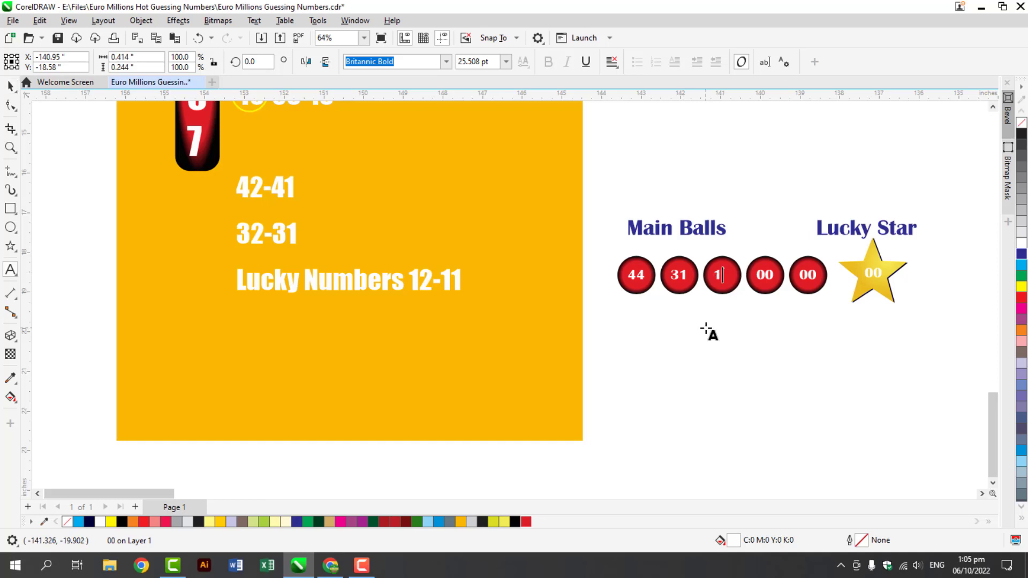
click(760, 286)
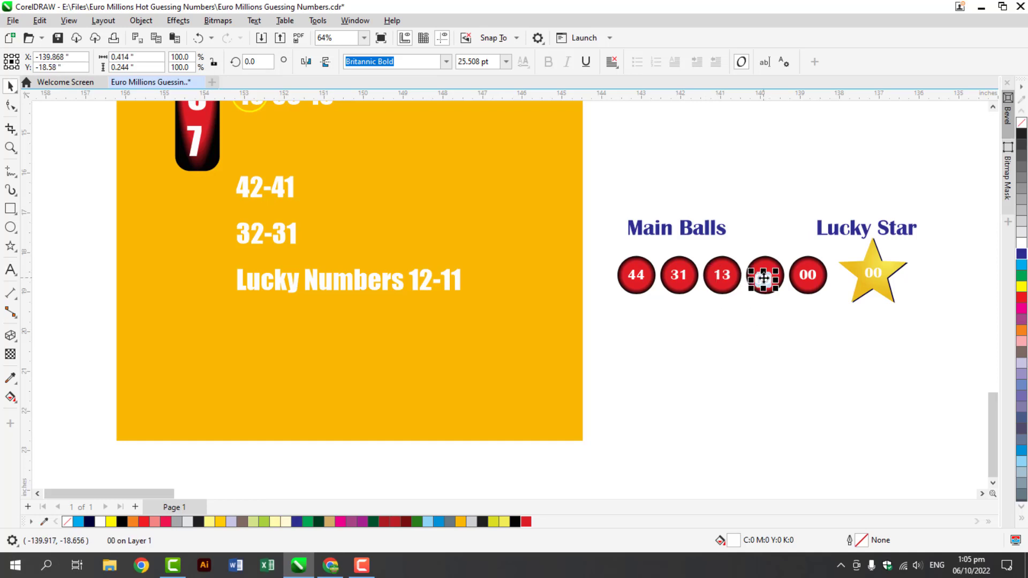
double_click(754, 289)
text(27)
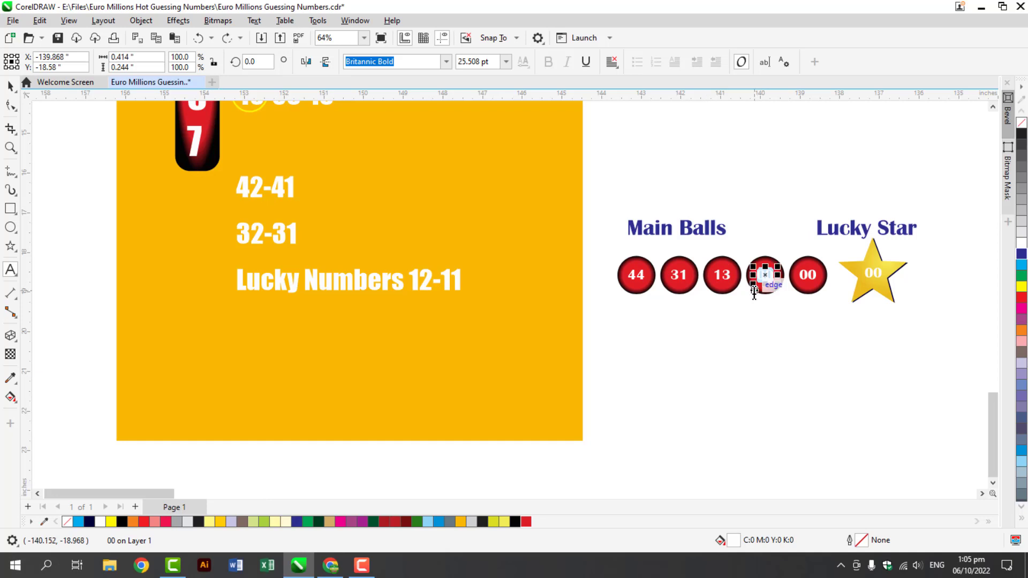
click(807, 278)
double_click(806, 276)
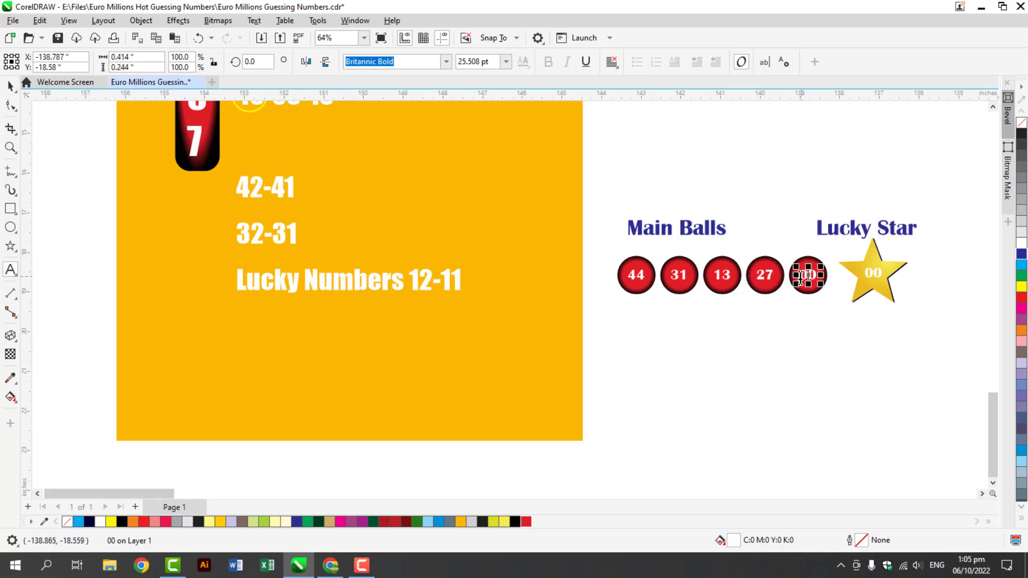
double_click(800, 278)
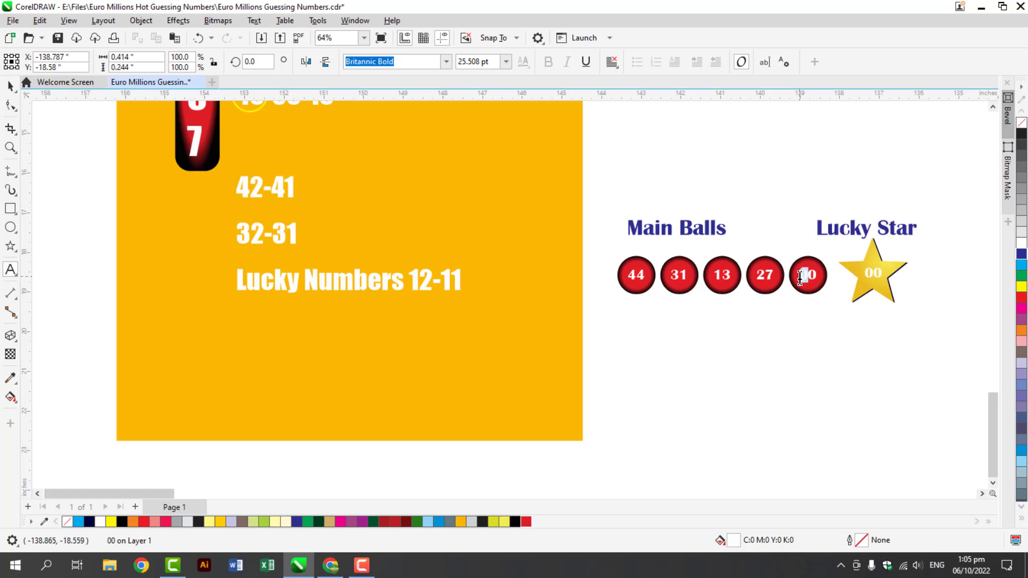
text(18)
key(ctrl+space)
Place a copy of the gold star with its number beside the original star.
drag(833, 332, 917, 227)
click(980, 493)
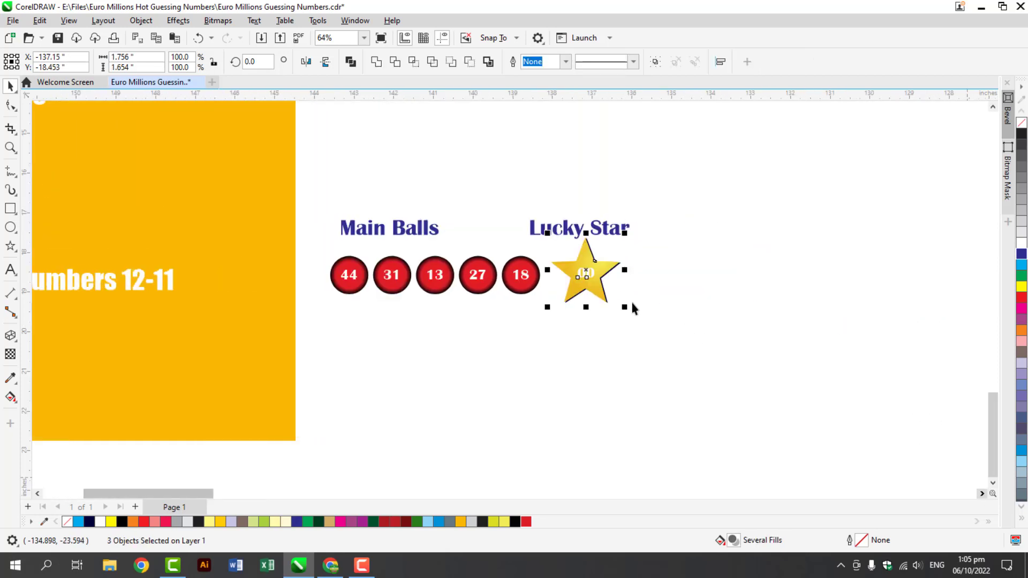
drag(640, 281, 654, 281)
Replace the placeholder numbers in the two stars with 12 and 11.
double_click(589, 274)
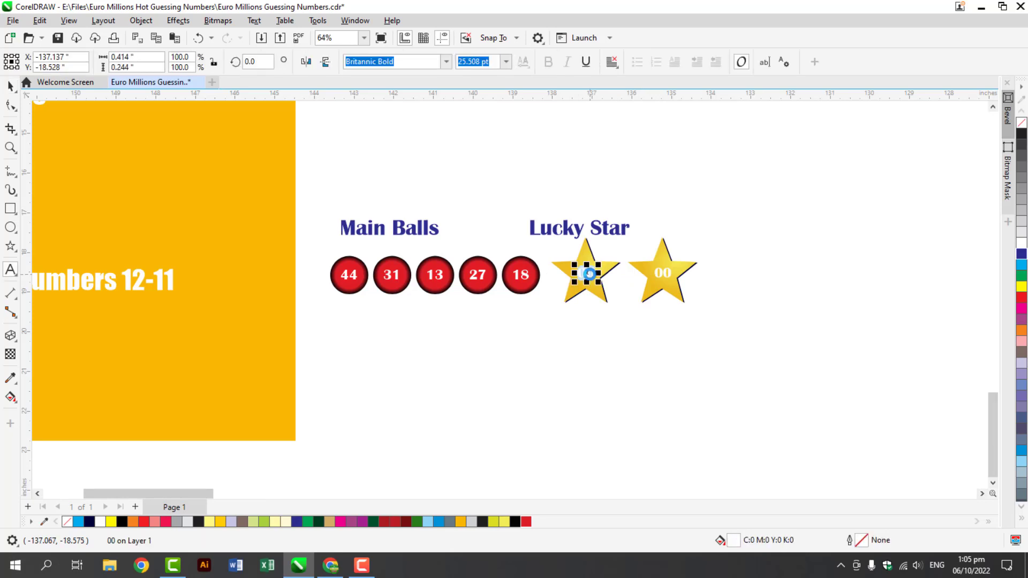
text(12)
key(ctrl+space)
click(654, 274)
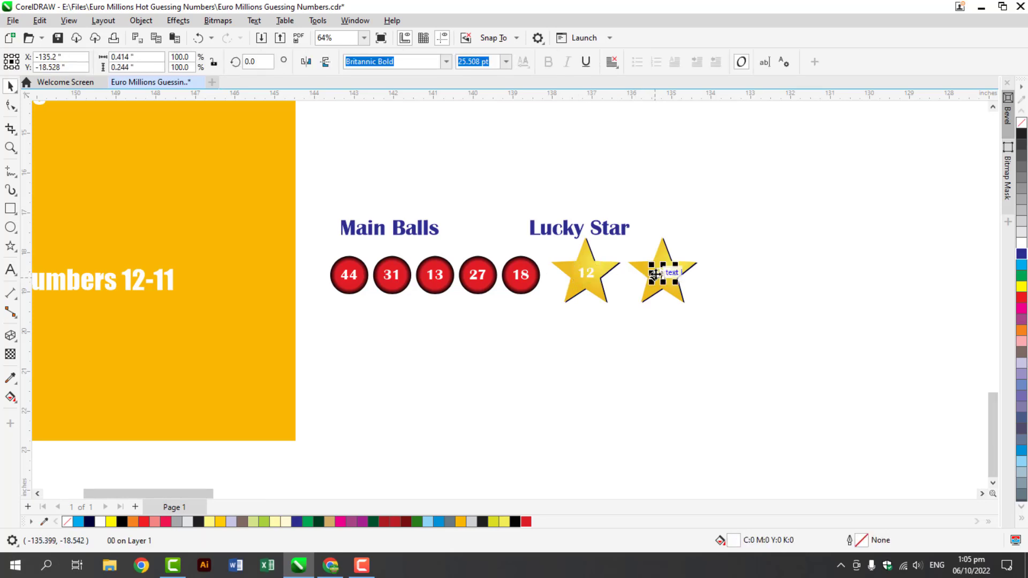
double_click(654, 274)
text(11)
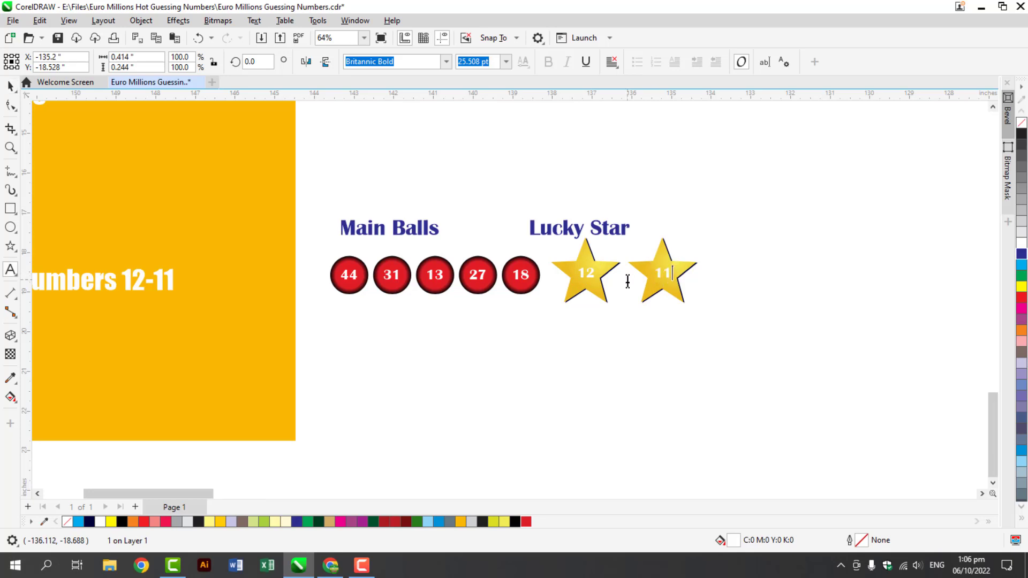
key(ctrl+space)
Place a copy of the Lucky Star label above the two labels and replace its text with Idea.
click(558, 230)
drag(558, 230, 458, 178)
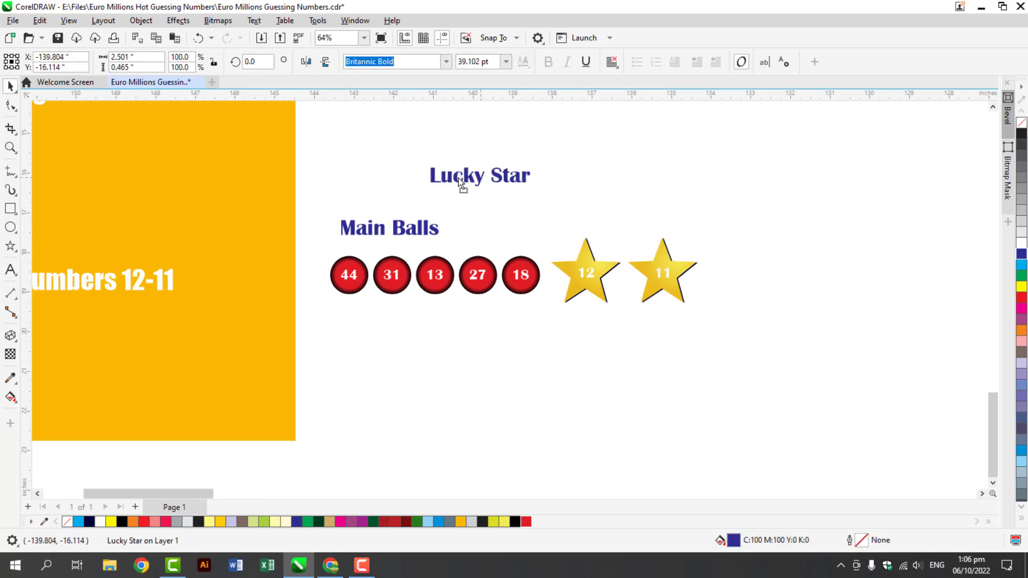
double_click(458, 179)
double_click(458, 180)
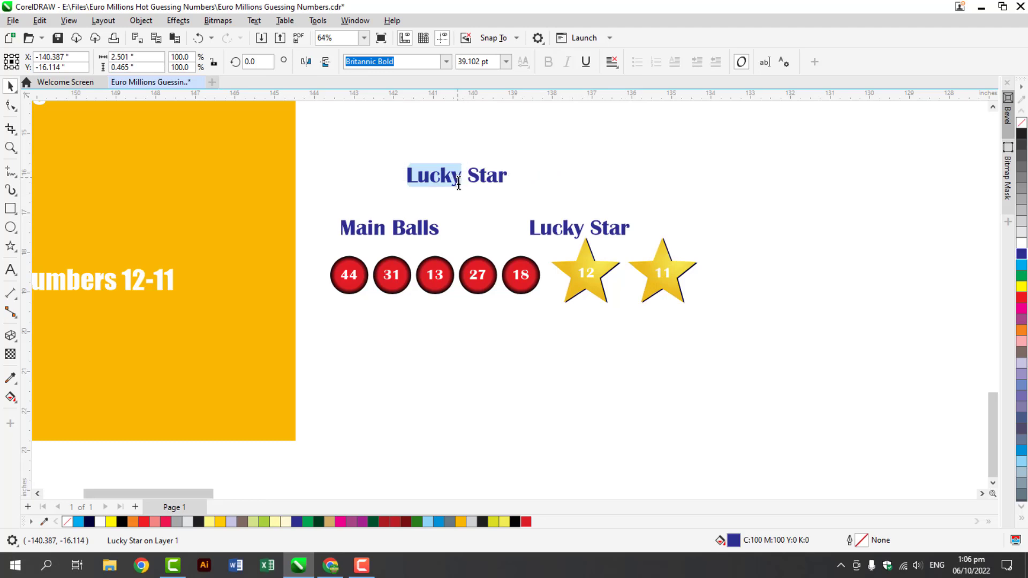
key(shift+Right)
key(shift+Right)
key(shift+Right)
key(shift+Right)
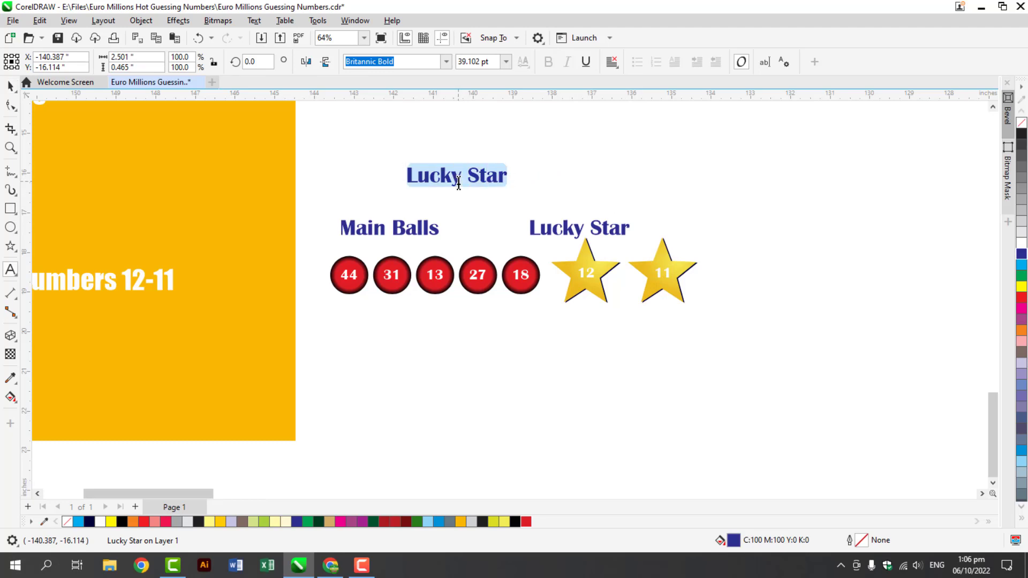
text(Idea)
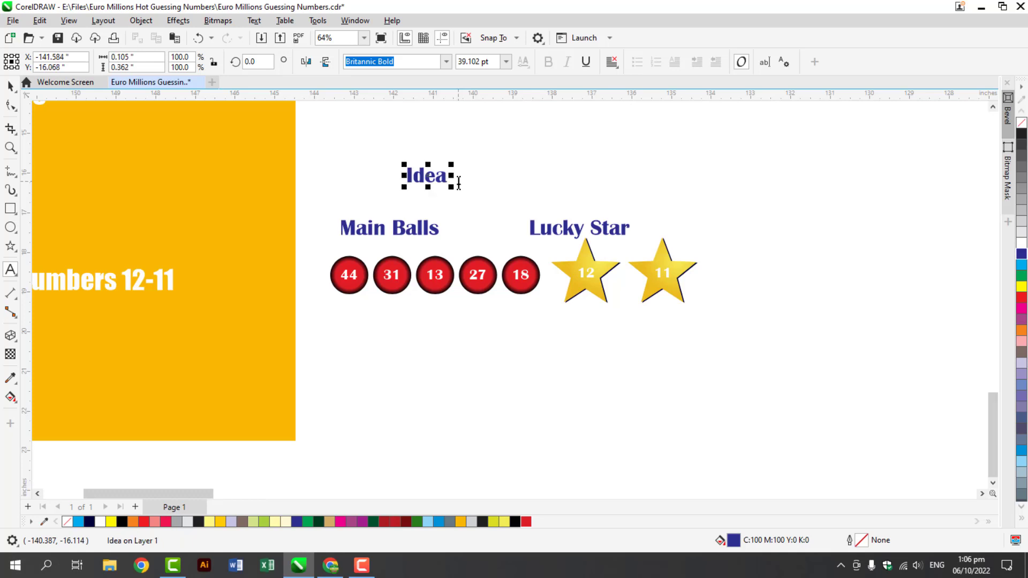
Complete the heading as Guessing Idea-1 and enlarge it to about 75 pt, spanning both labels below.
text(Guessing)
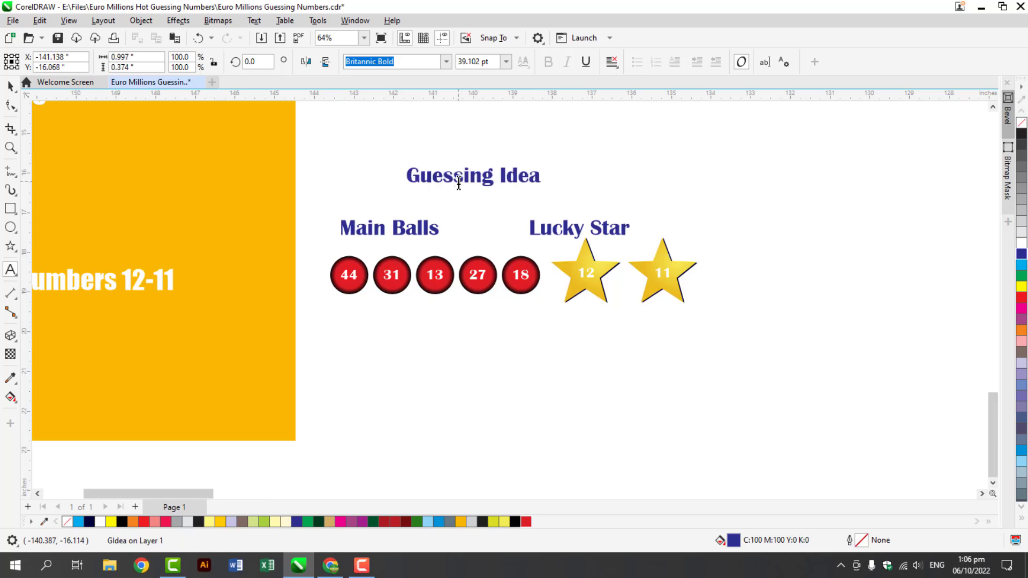
key(End)
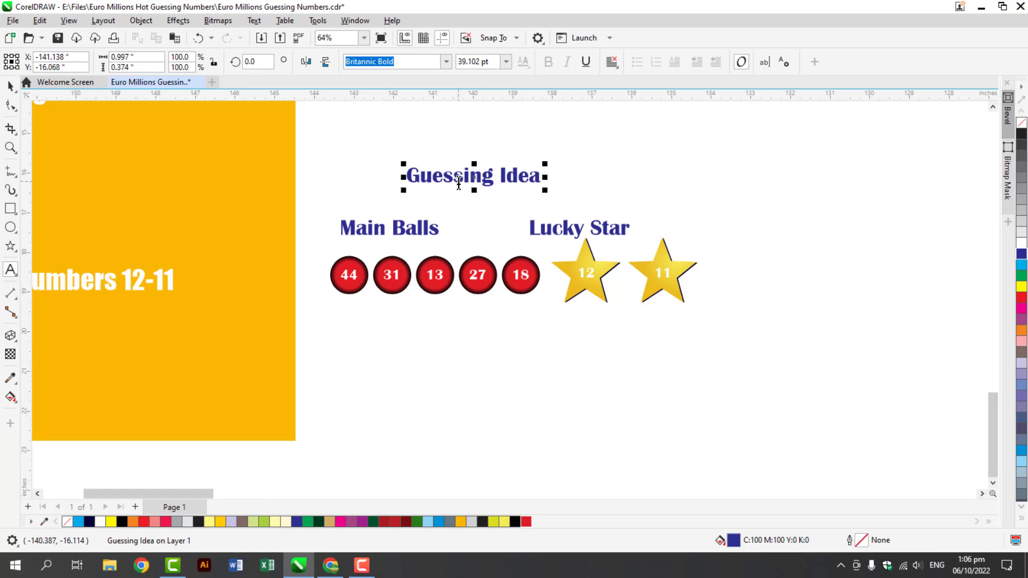
text(-1)
key(ctrl+space)
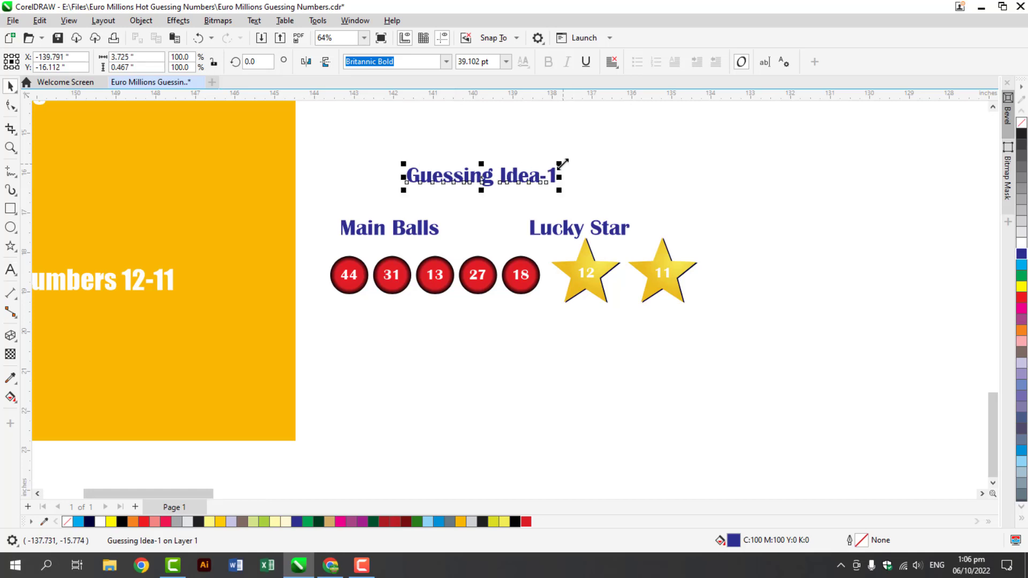
drag(558, 163, 624, 170)
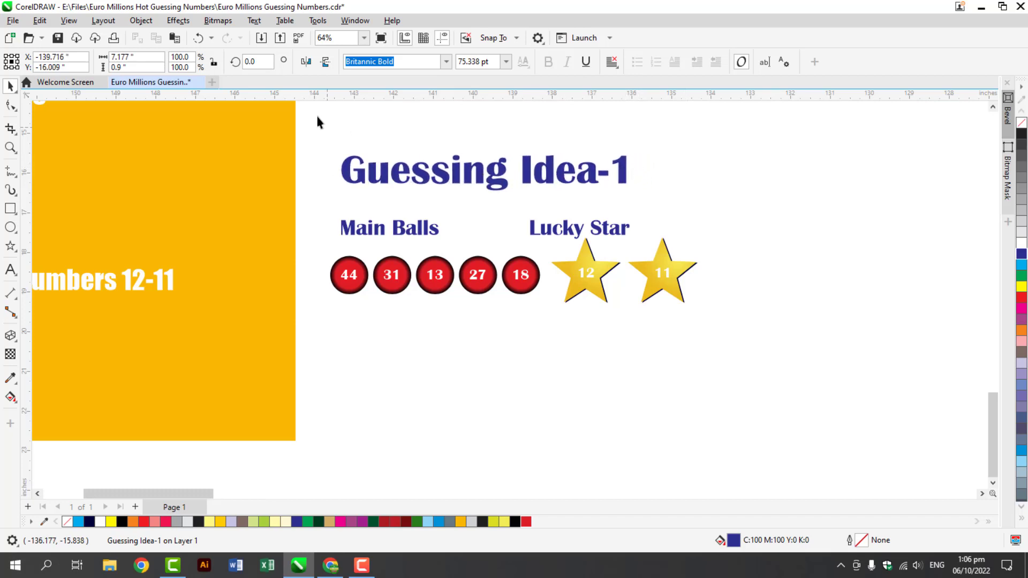
Place a copy of the whole Guessing Idea-1 block directly below it and change the copy's heading to Guessing Idea-2.
drag(316, 119, 743, 349)
drag(624, 170, 662, 367)
click(624, 355)
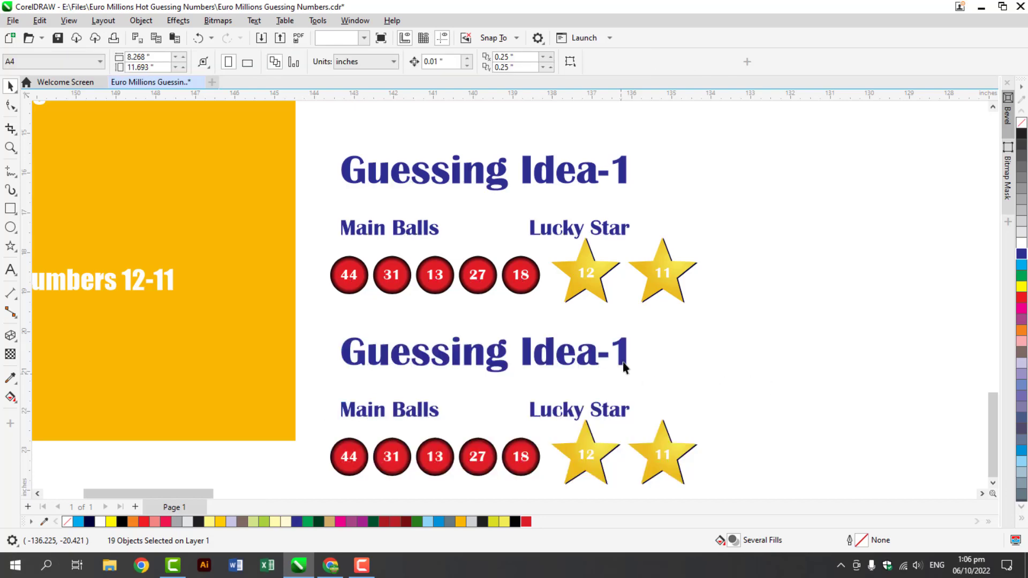
double_click(631, 353)
key(BackSpace)
text(2)
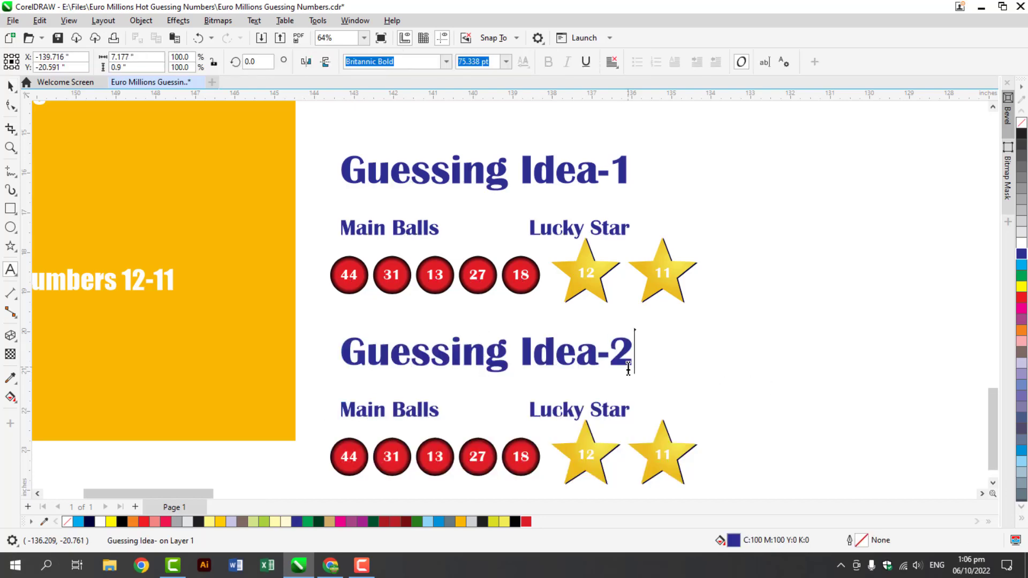
Replace the number in the first main ball of the Guessing Idea-2 block with 14.
key(Escape)
click(790, 359)
click(993, 483)
click(993, 483)
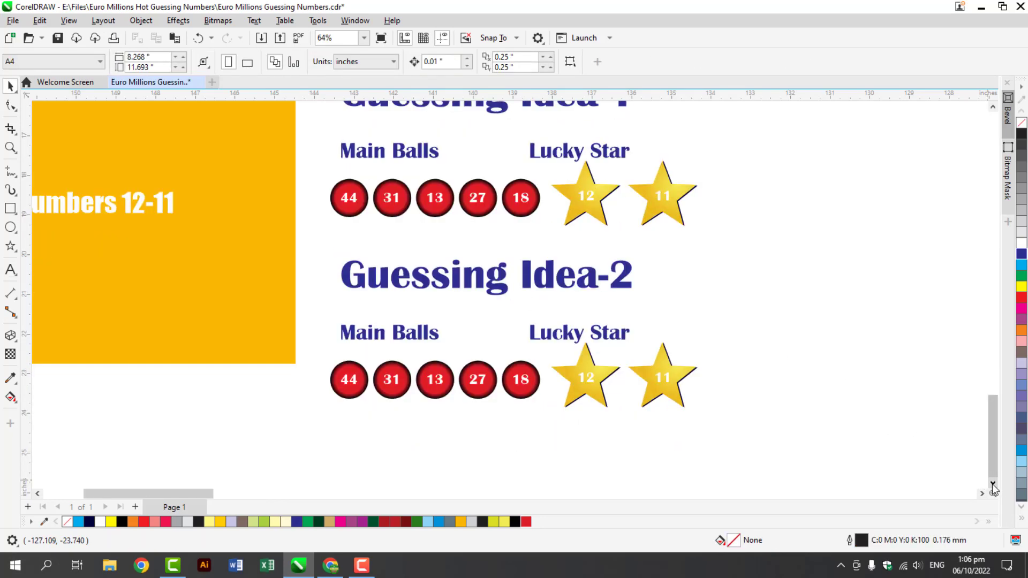
click(993, 484)
click(993, 483)
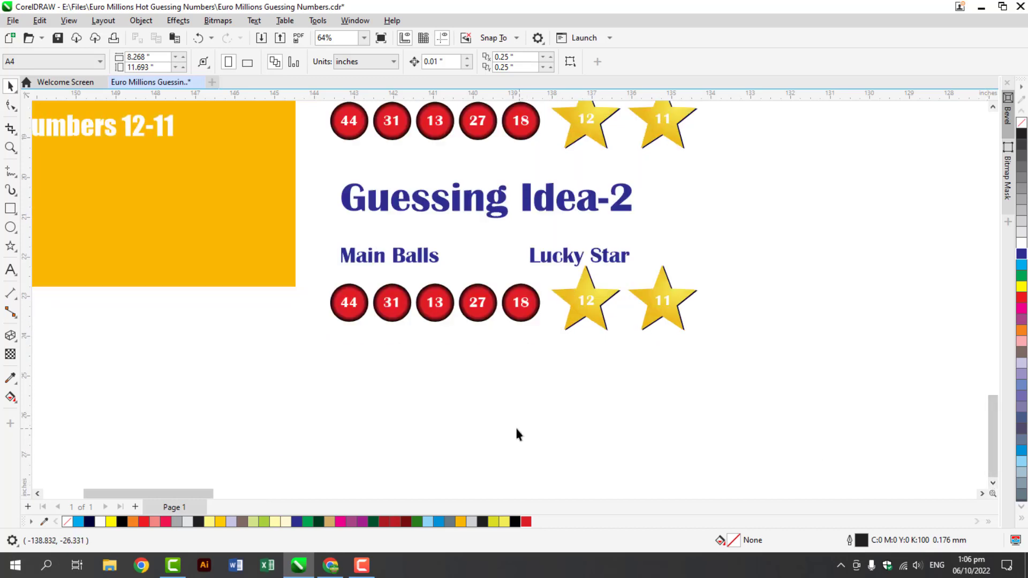
double_click(356, 308)
double_click(356, 306)
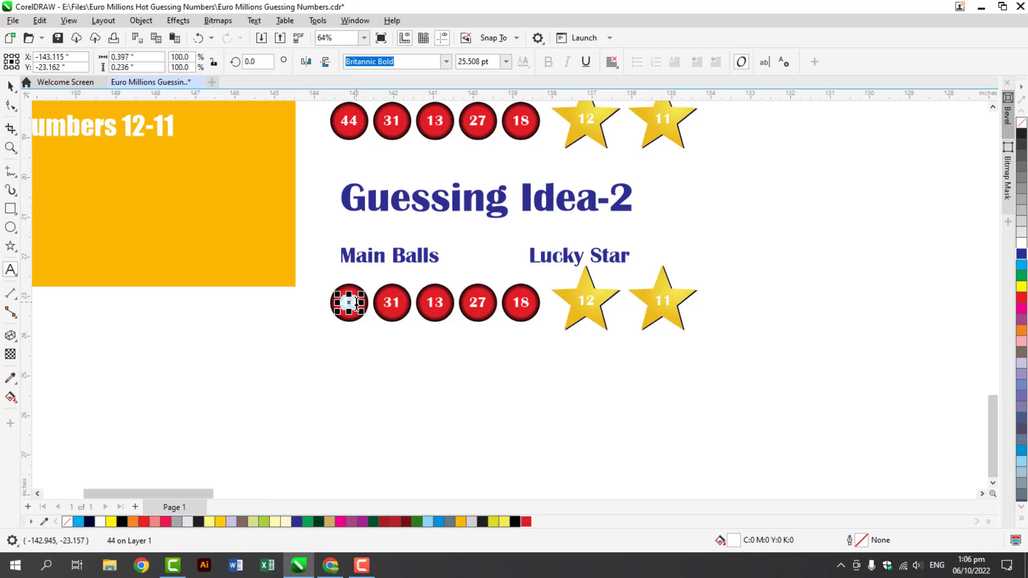
text(14)
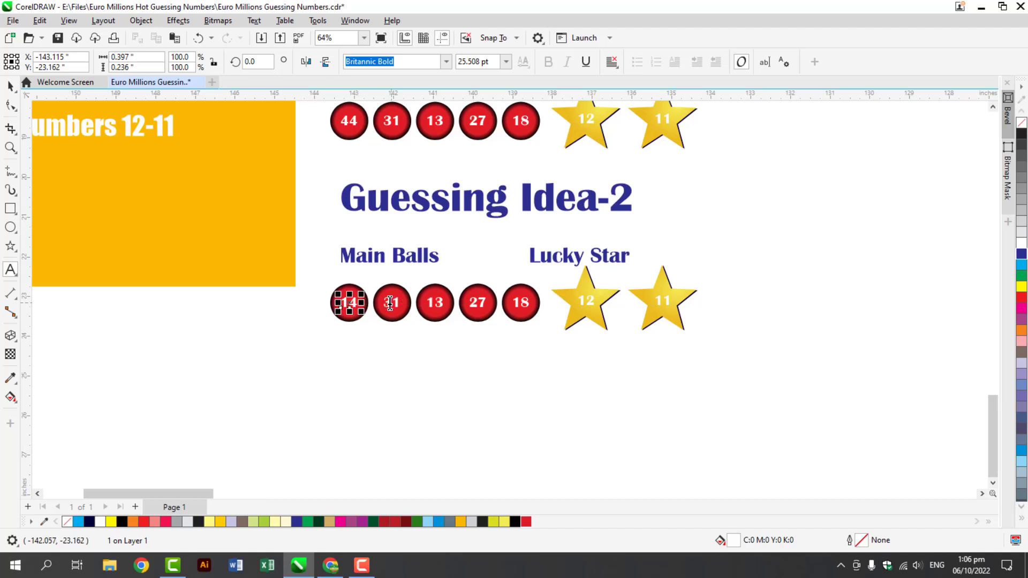
Change the second and third main ball numbers of Guessing Idea-2 to 7 and 1, centring each in its ball.
double_click(391, 302)
text(7)
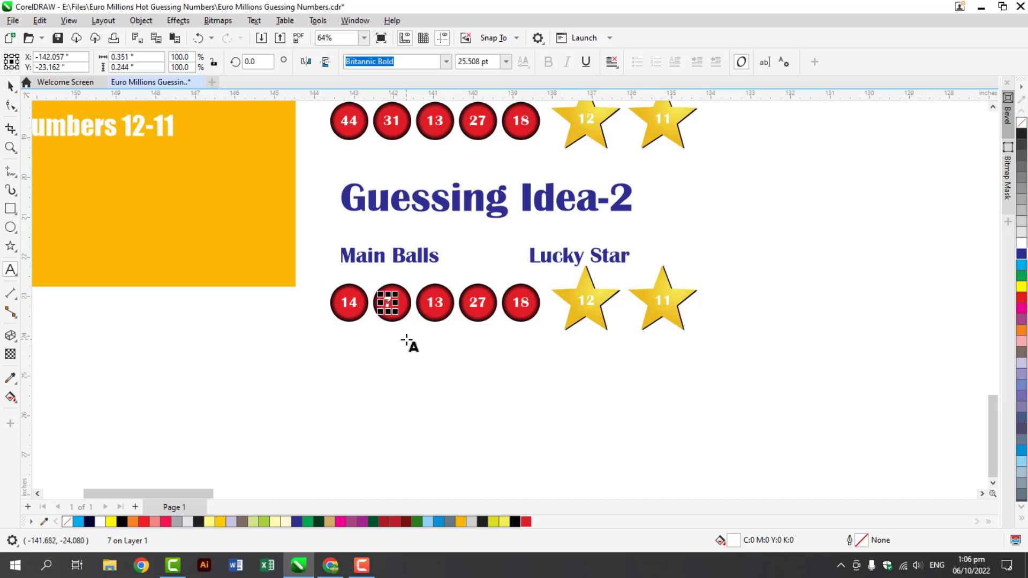
key(ctrl+space)
shift+click(404, 309)
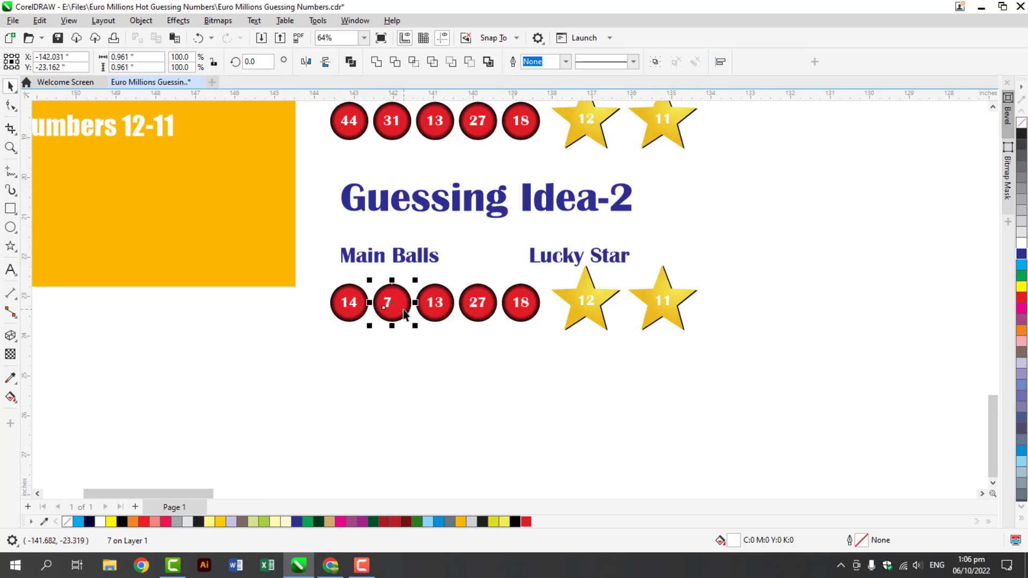
double_click(437, 302)
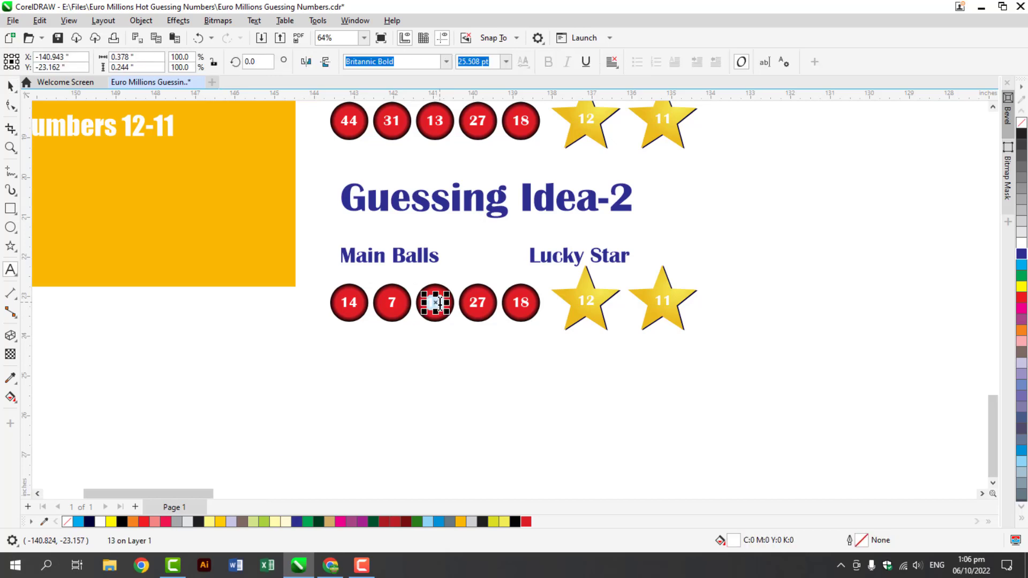
text(1)
key(ctrl+space)
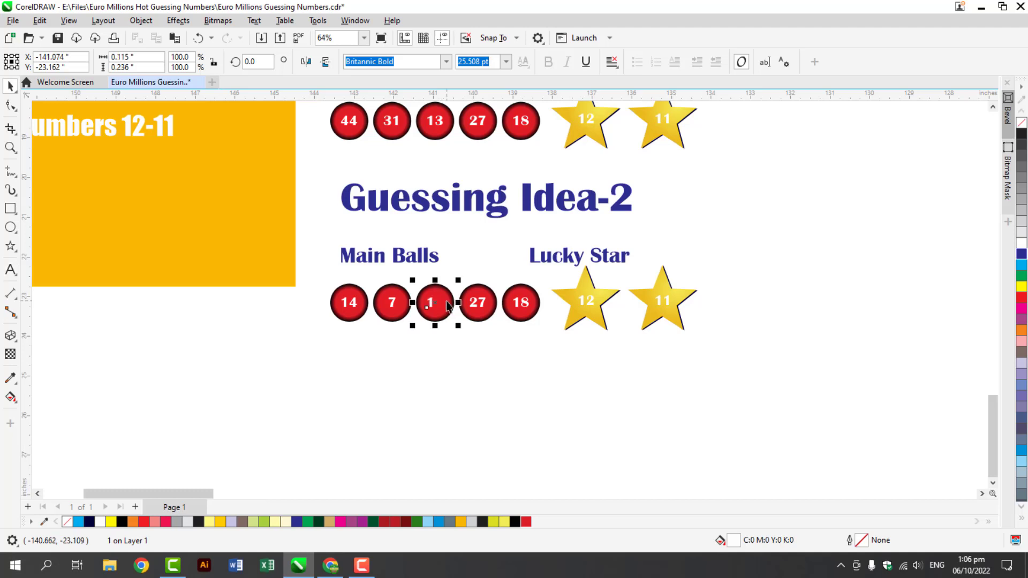
shift+click(448, 307)
Replace the numbers in the fourth and fifth main balls of Guessing Idea-2 with 37 and 35.
double_click(481, 306)
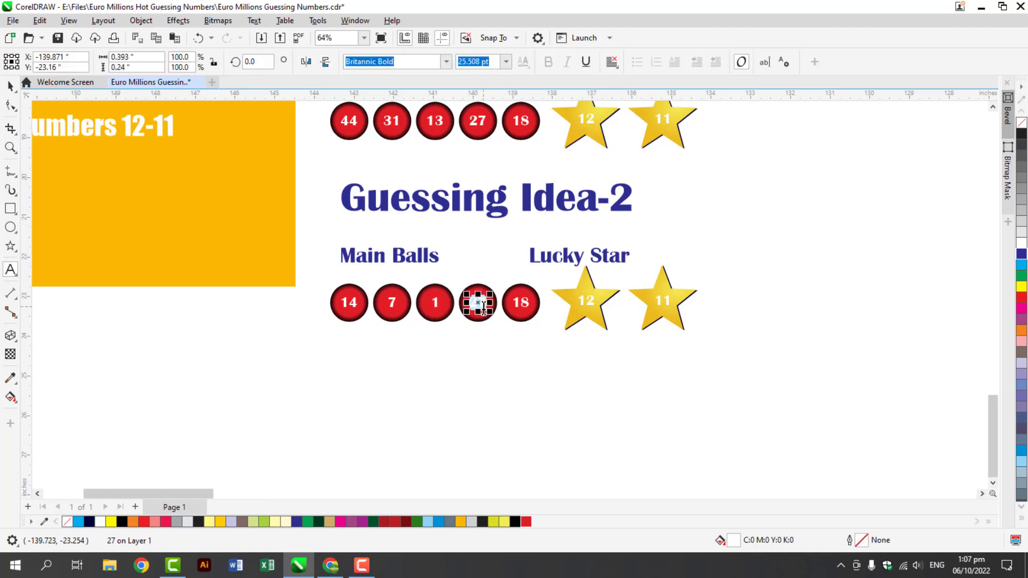
text(37)
click(522, 303)
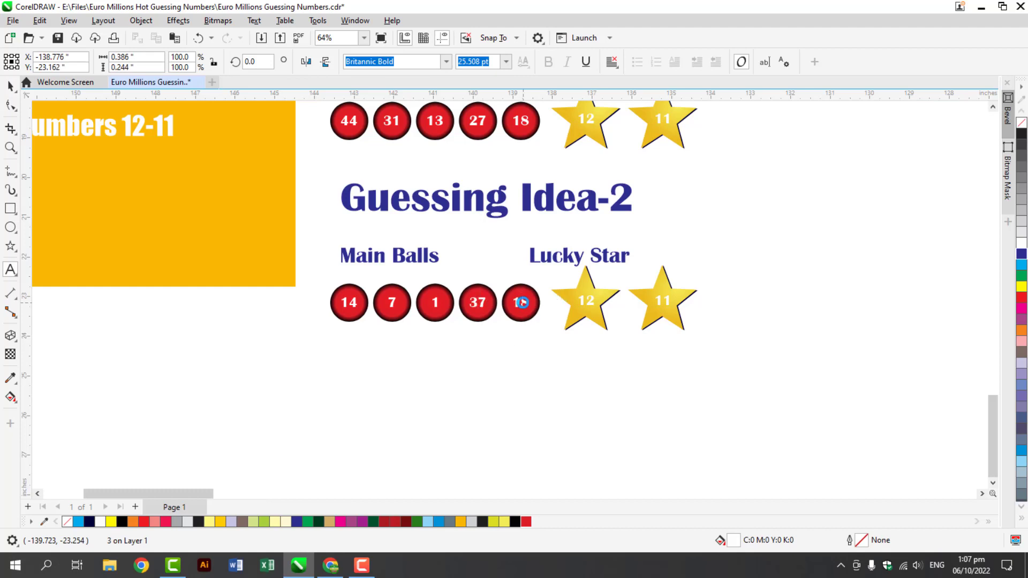
double_click(522, 302)
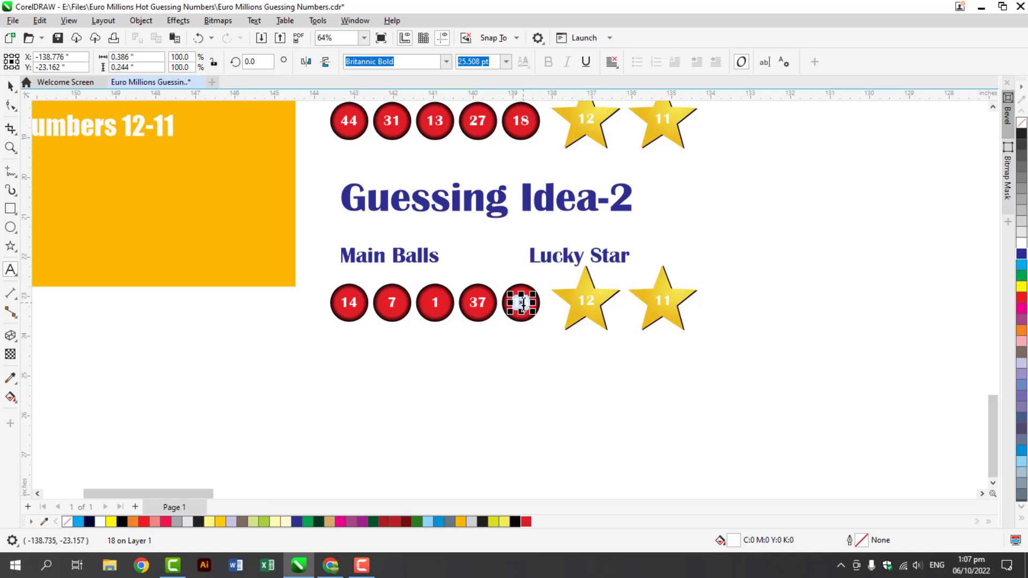
text(3)
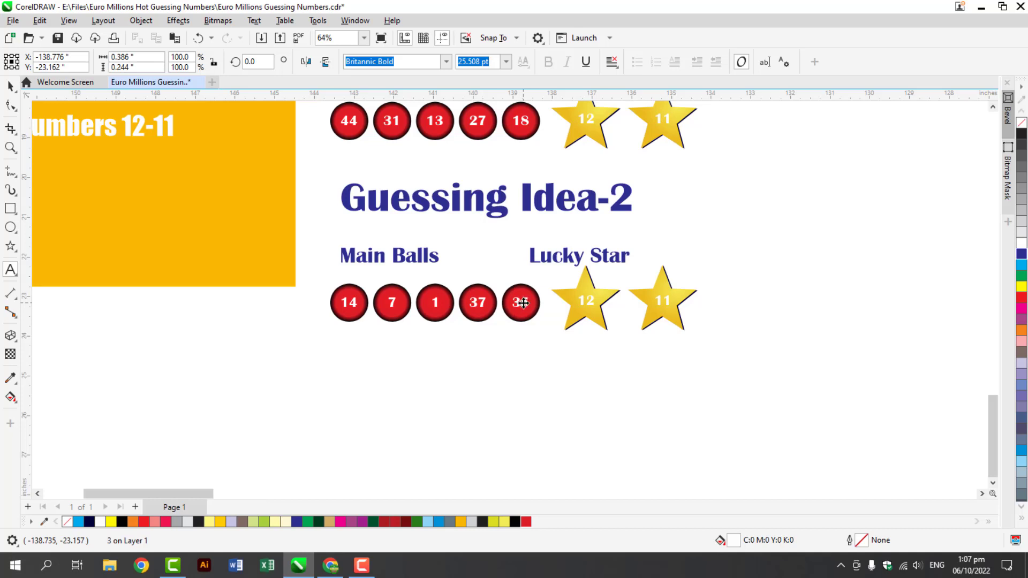
text(5)
Change the two lucky star numbers of Guessing Idea-2 to 4 and 9 and centre each in its star.
click(589, 301)
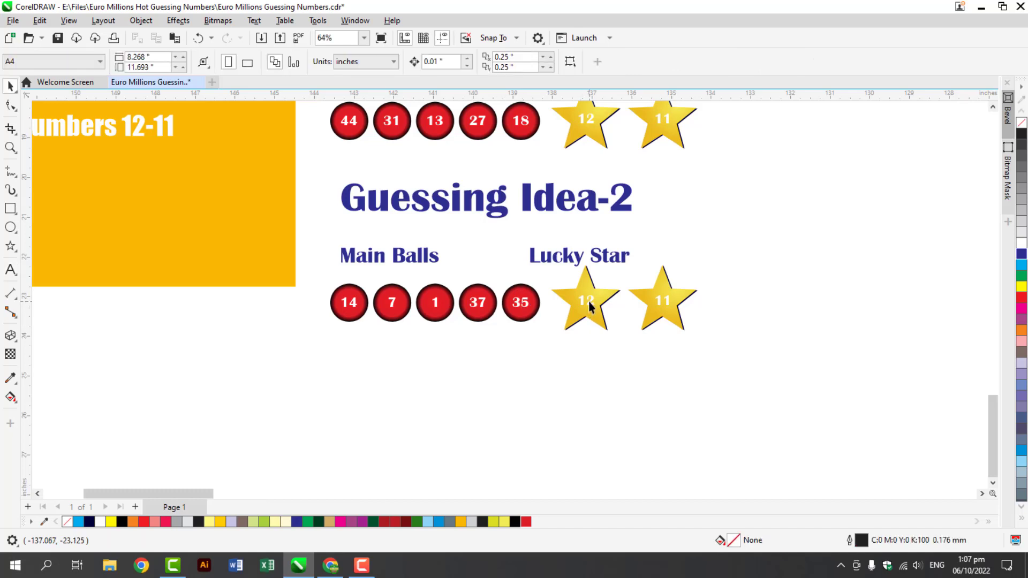
double_click(589, 301)
text(4)
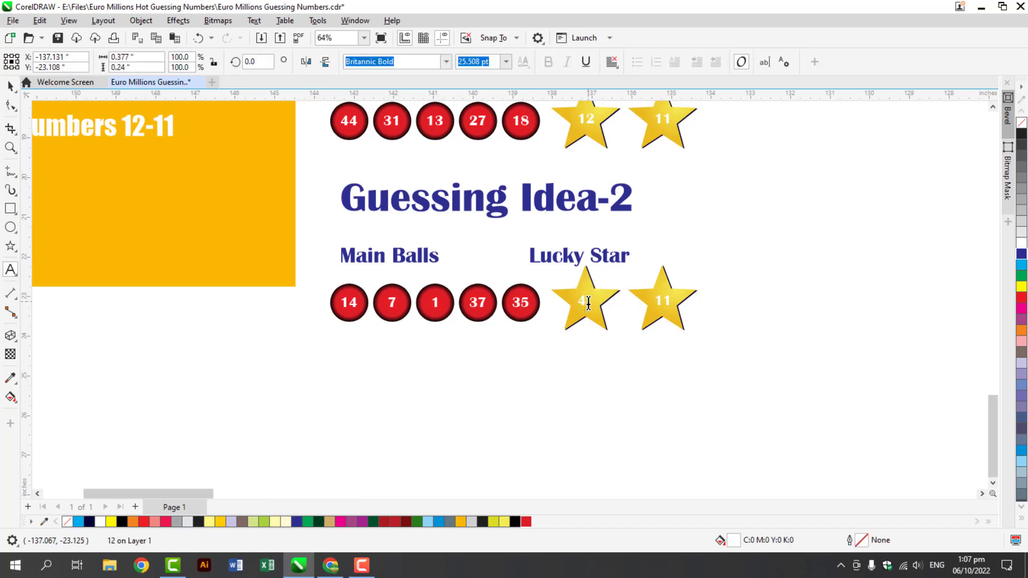
click(593, 319)
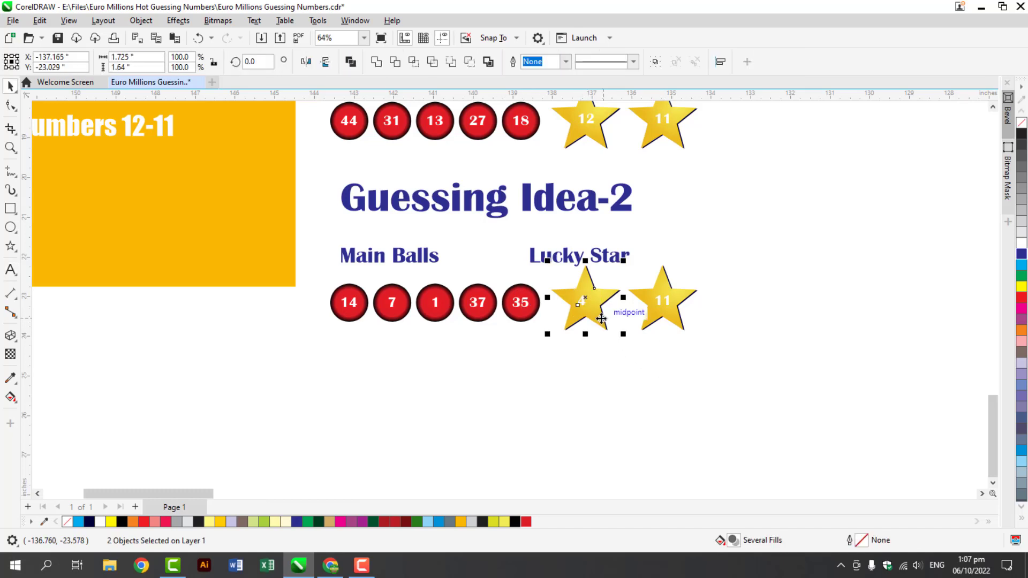
click(658, 300)
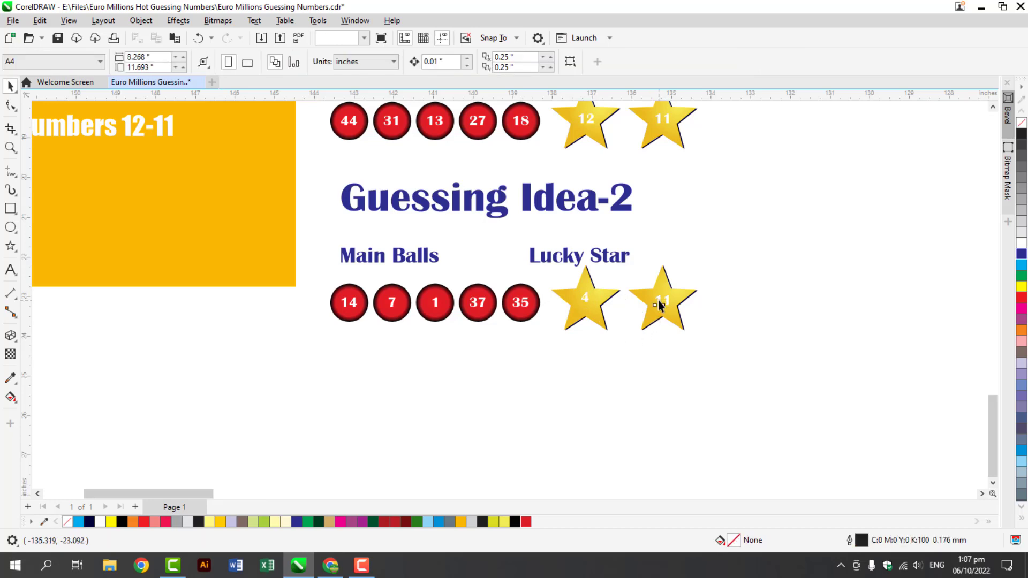
double_click(659, 301)
text(9)
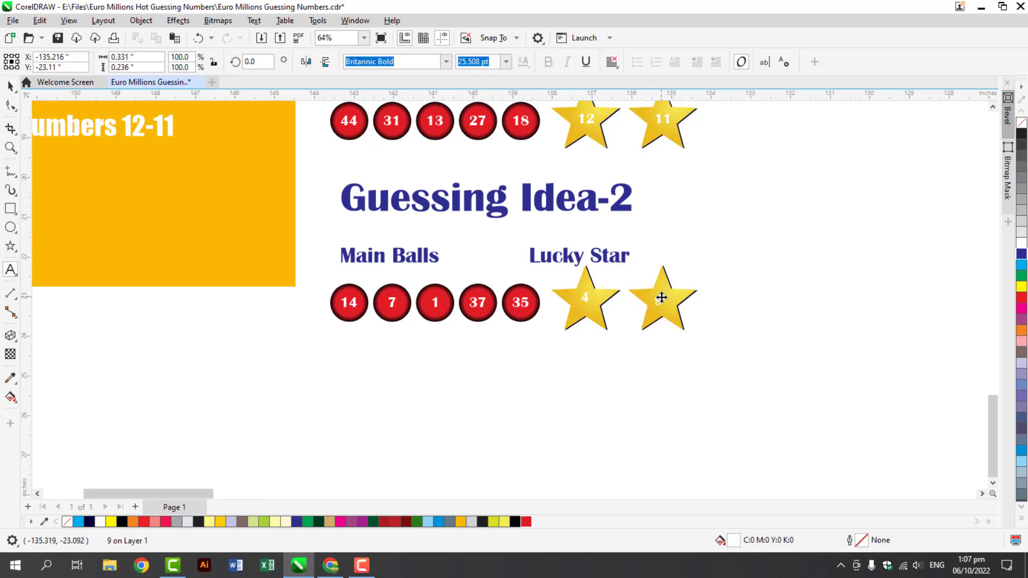
key(ctrl+space)
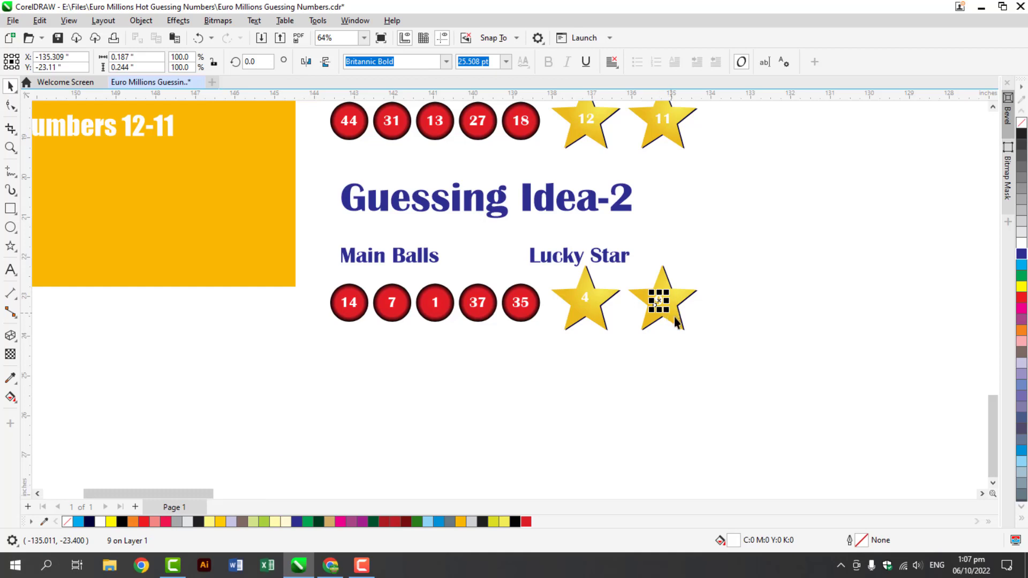
shift+click(669, 314)
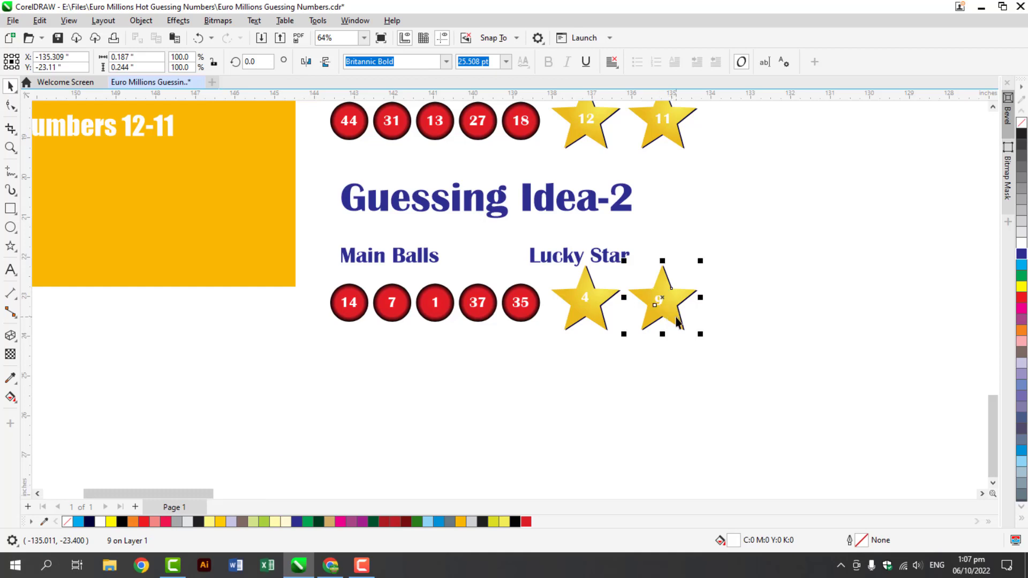
Shift the numbers 4 and 9 together slightly down so they sit in the visual middle of their stars.
click(748, 300)
scroll(717, 294, up, 3)
scroll(615, 303, up, 3)
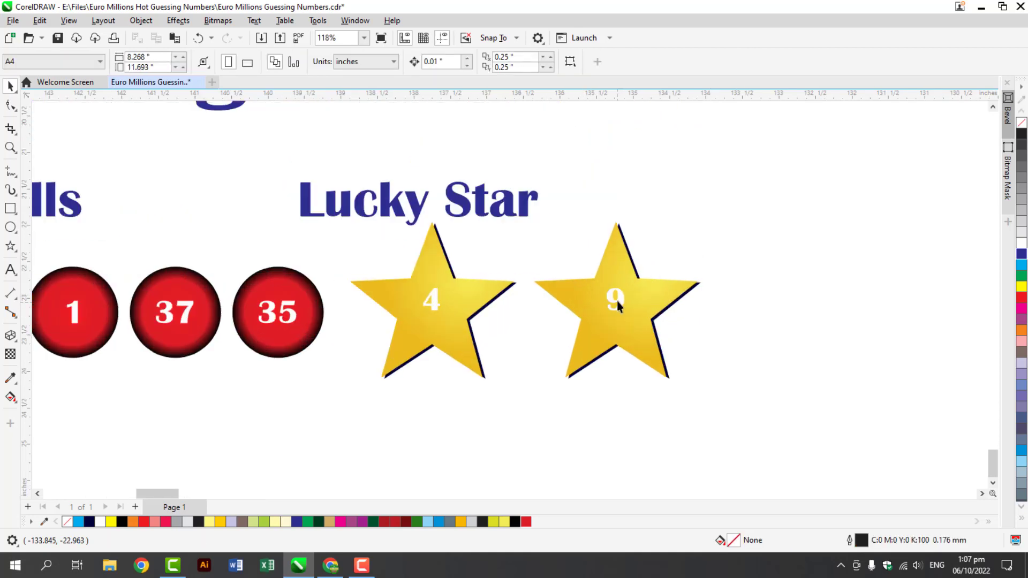
click(616, 300)
shift+click(381, 298)
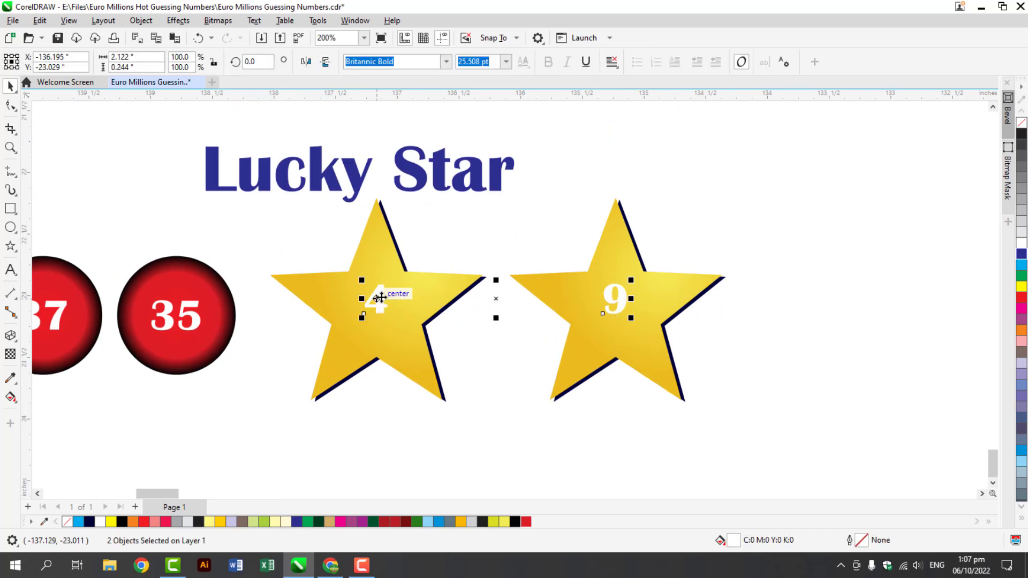
drag(380, 297, 380, 313)
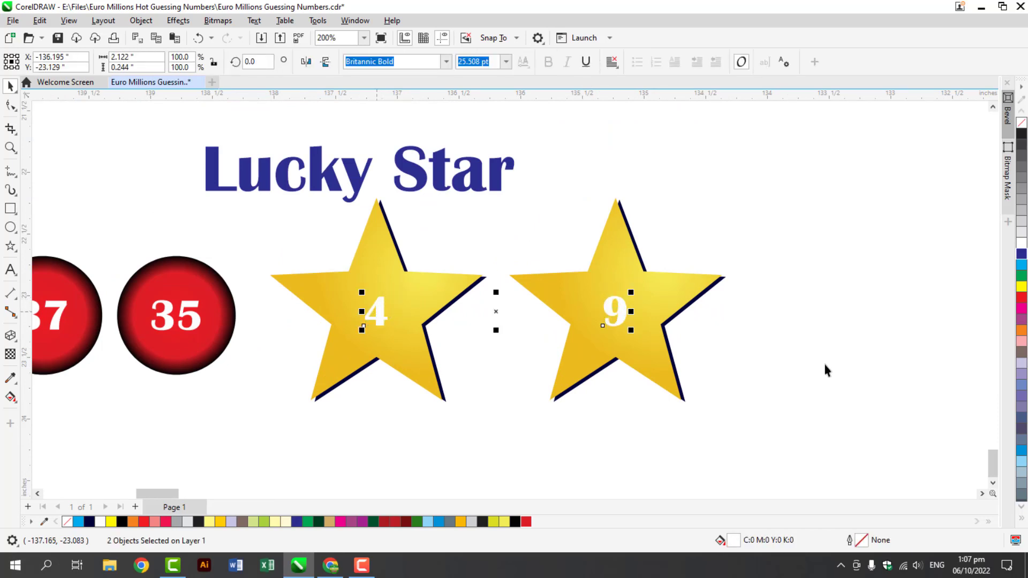
click(815, 352)
Place a copy of the Guessing Idea-2 heading below the balls and stars and clear the copy's text.
scroll(817, 352, down, 1)
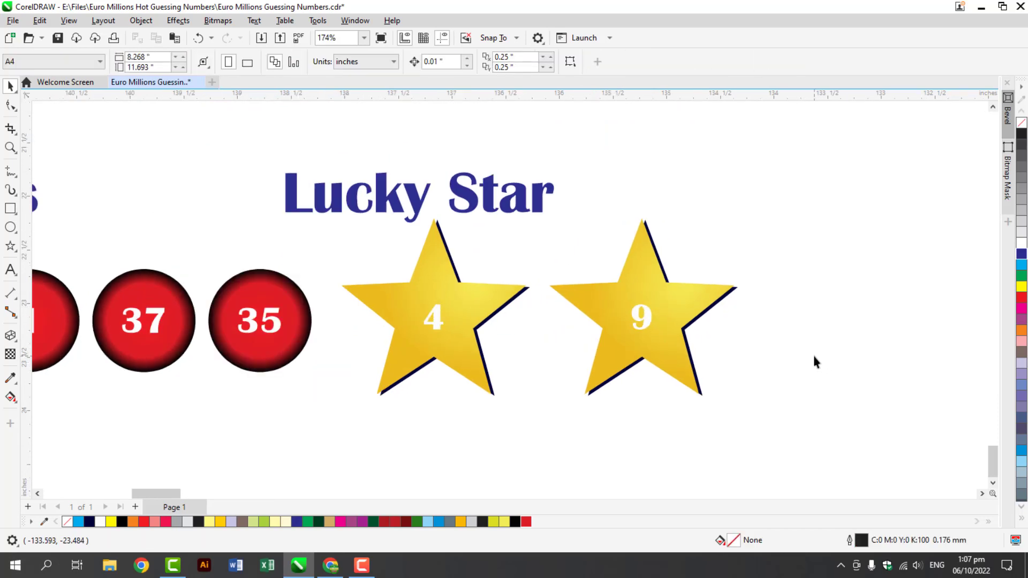
scroll(843, 392, down, 3)
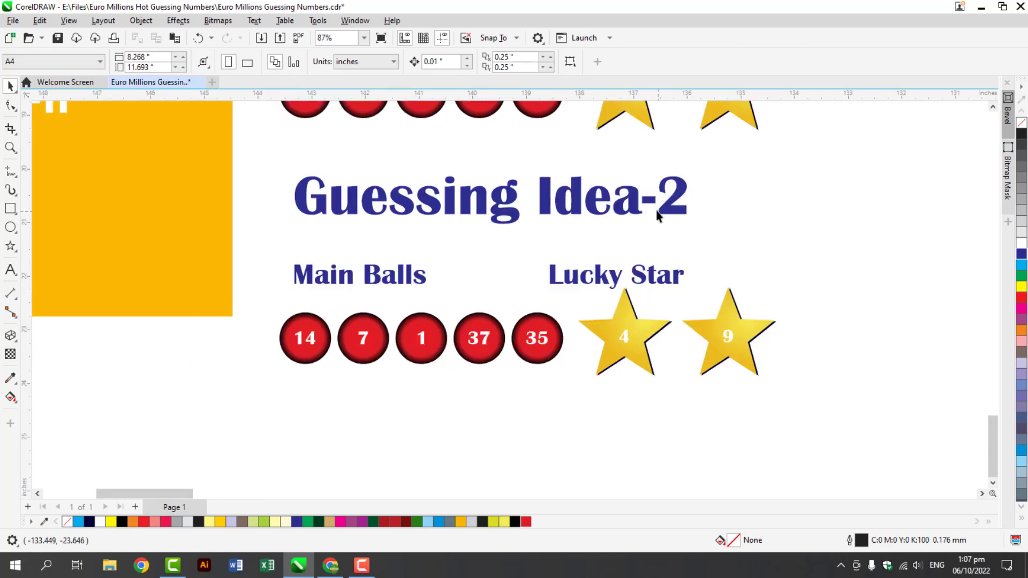
click(635, 205)
click(992, 482)
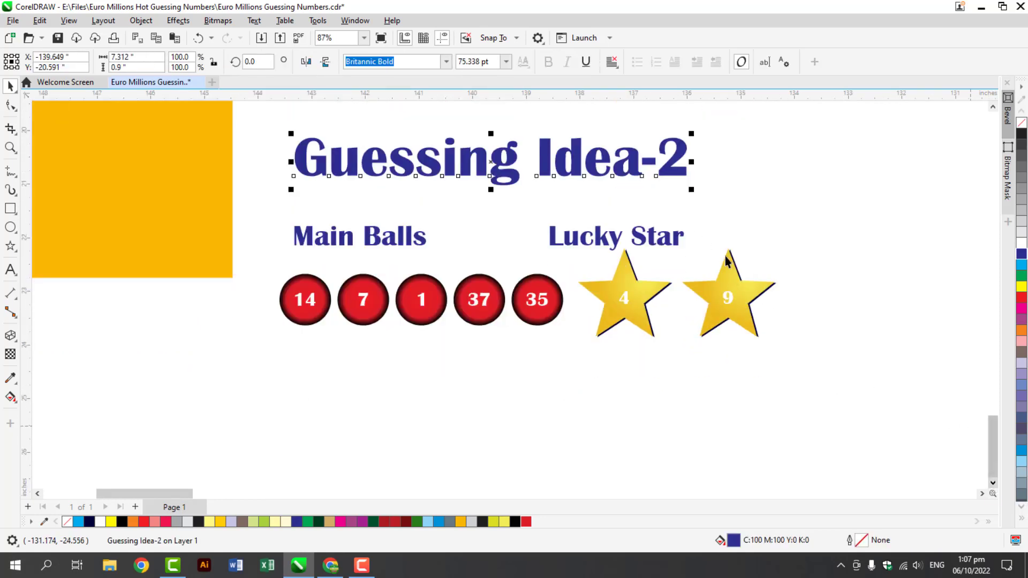
drag(663, 170, 661, 445)
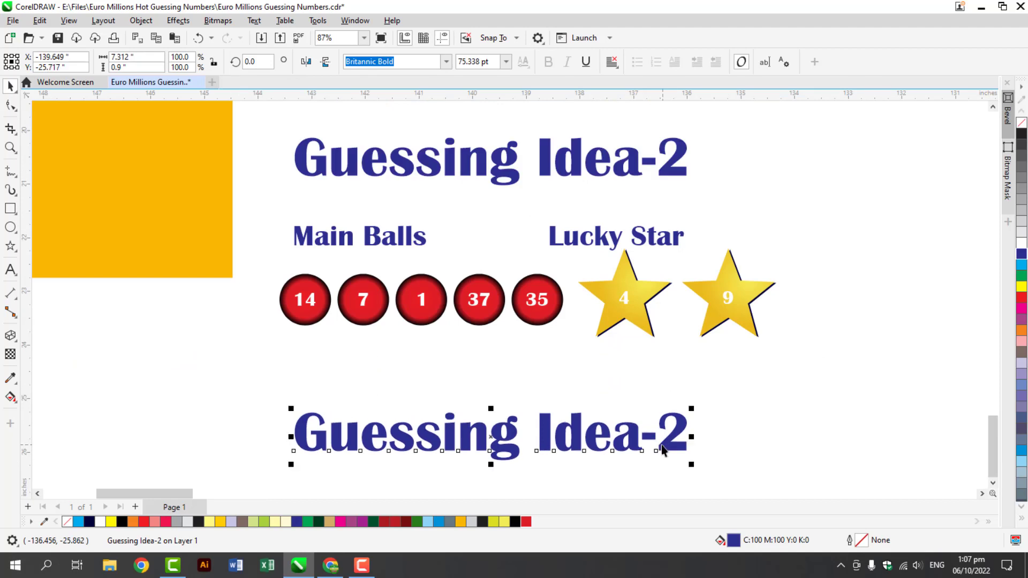
double_click(662, 445)
double_click(662, 445)
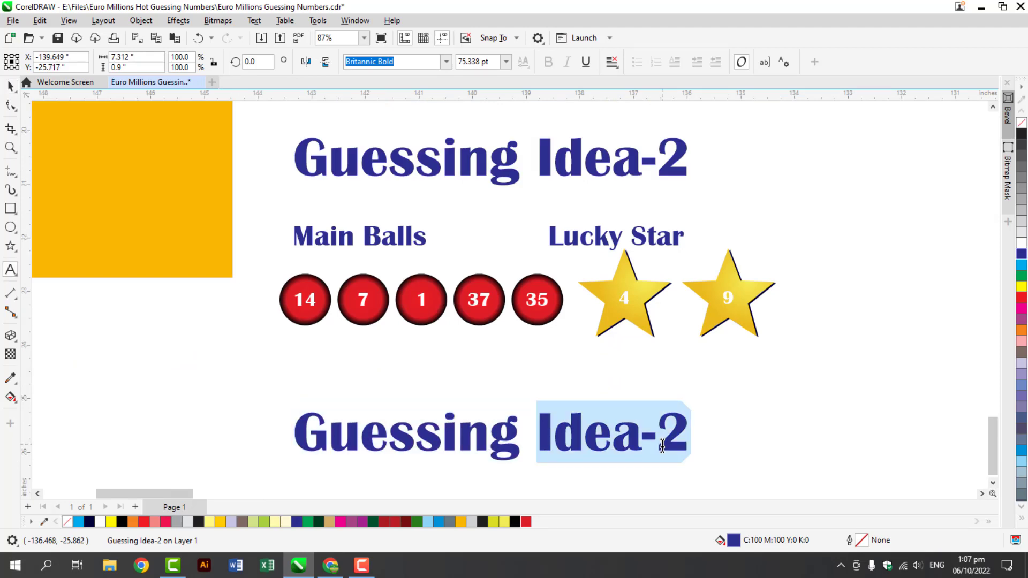
text(T)
key(BackSpace)
key(BackSpace)
key(BackSpace)
key(BackSpace)
key(BackSpace)
key(BackSpace)
key(BackSpace)
key(BackSpace)
key(BackSpace)
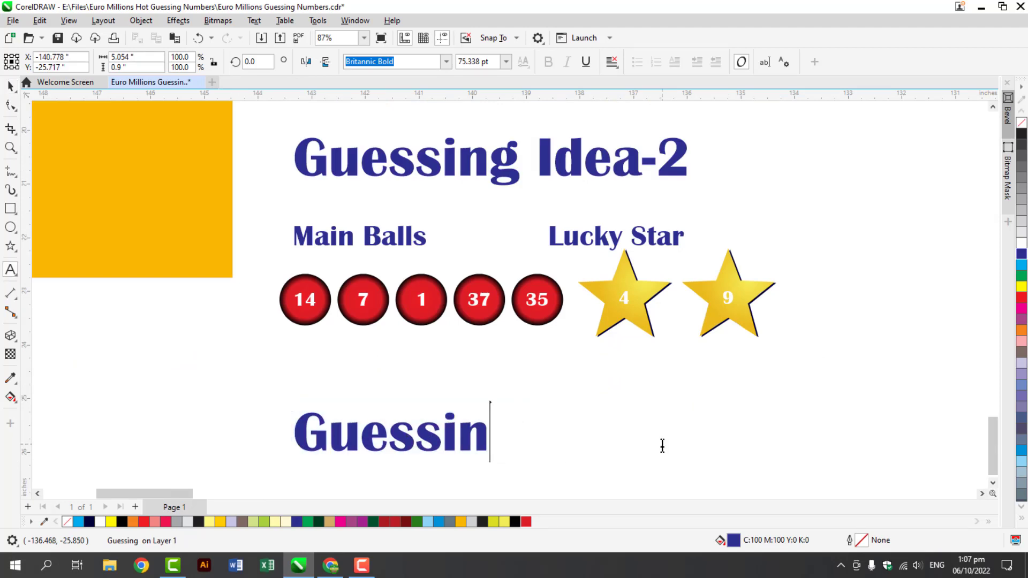
key(BackSpace)
Enter "Please Note: This is only Guessing Number" in the cleared text, with "Thanks for Watching" on a second line.
text(Plea)
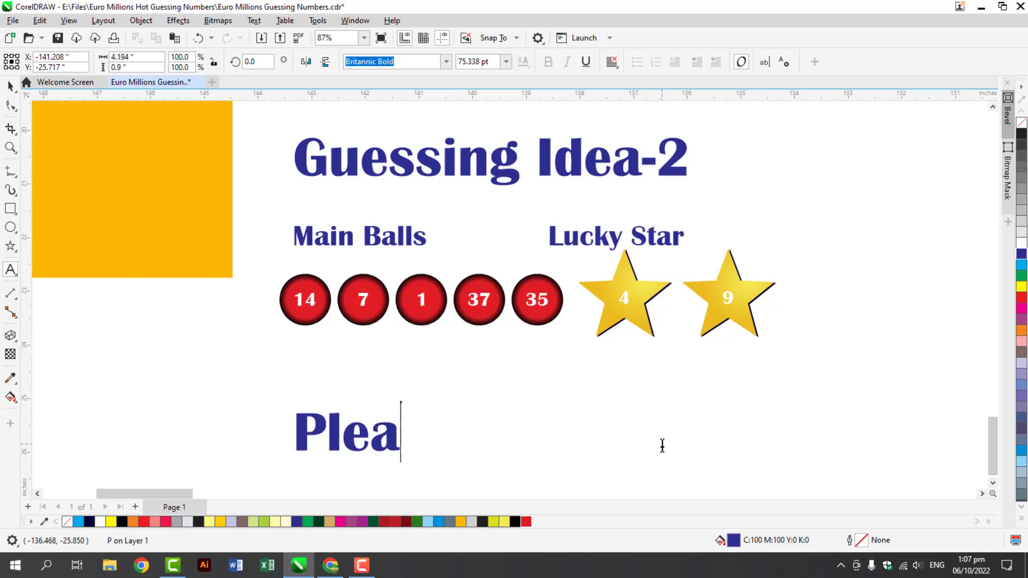
text(se Note:)
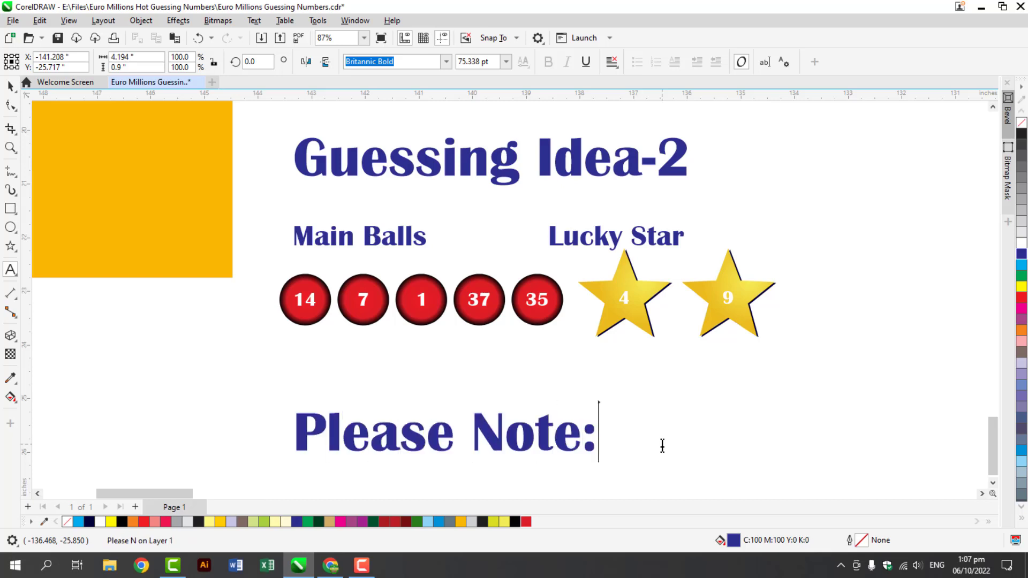
text( This is on)
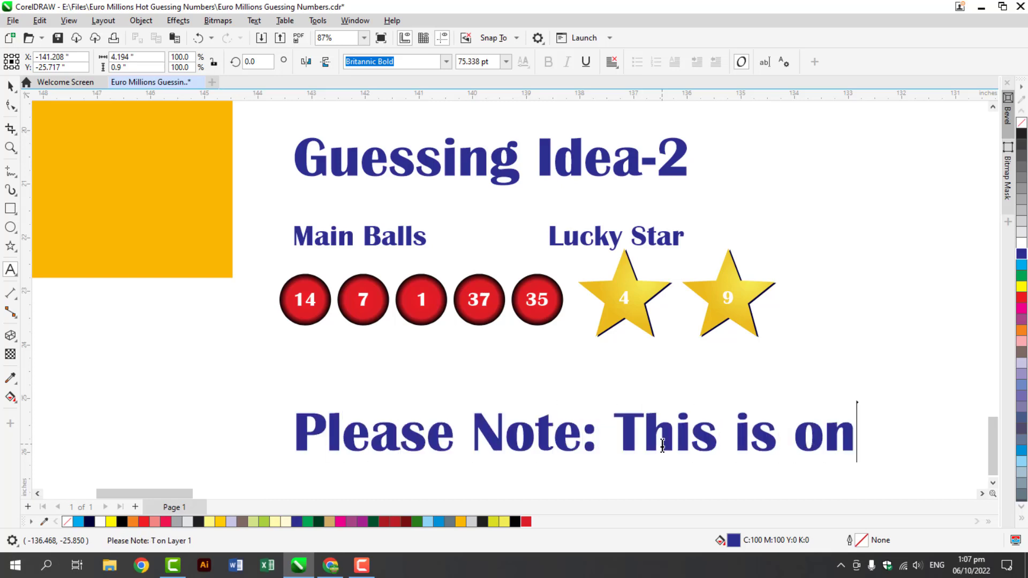
text(ly Guessin)
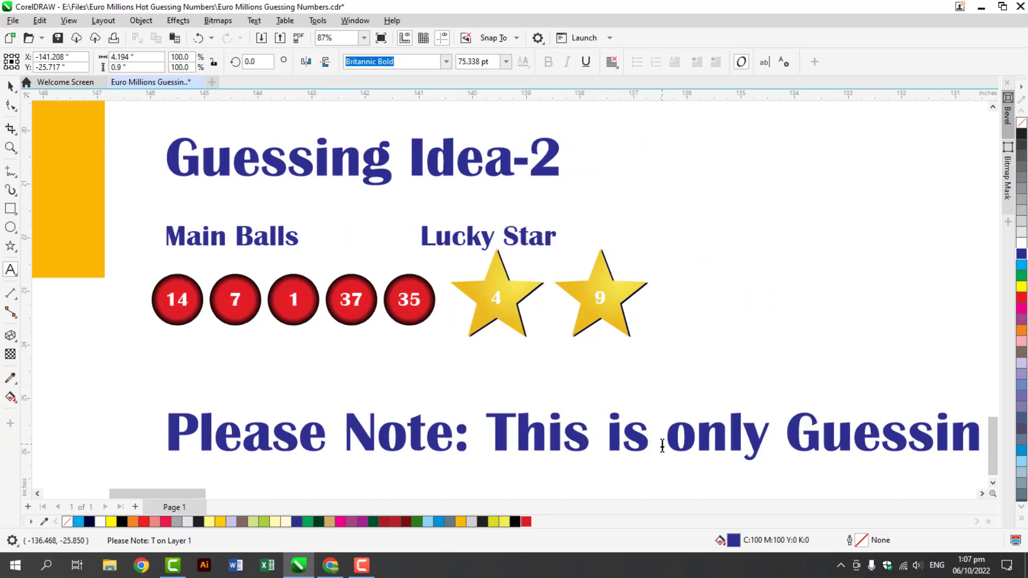
text(g Number)
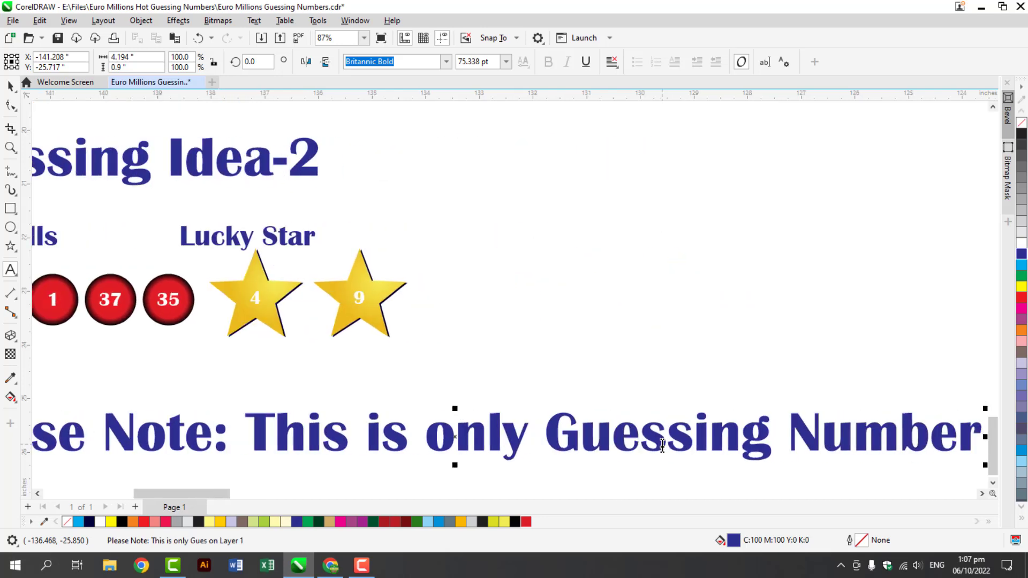
key(Return)
text(Thanks)
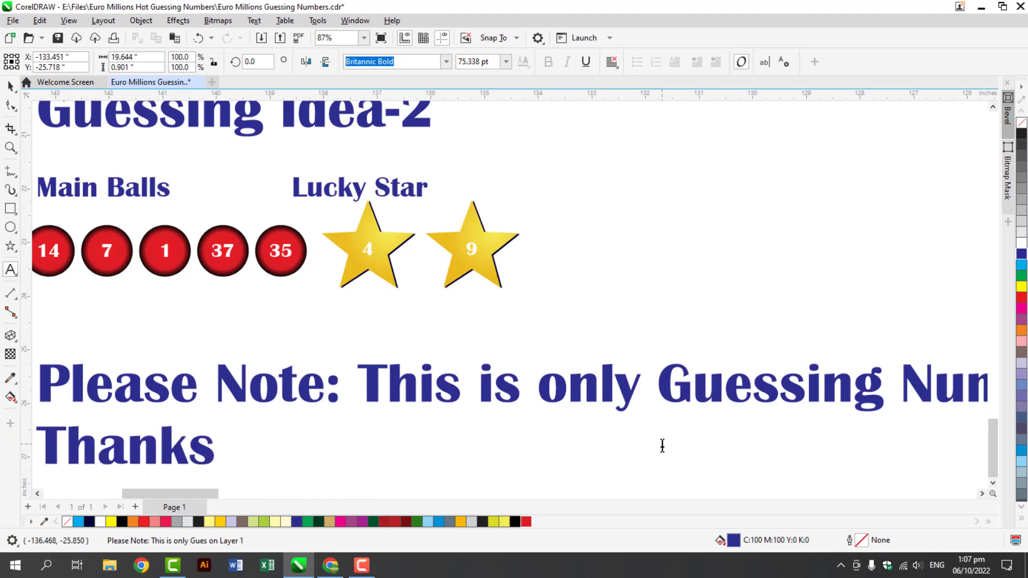
text( for Watching)
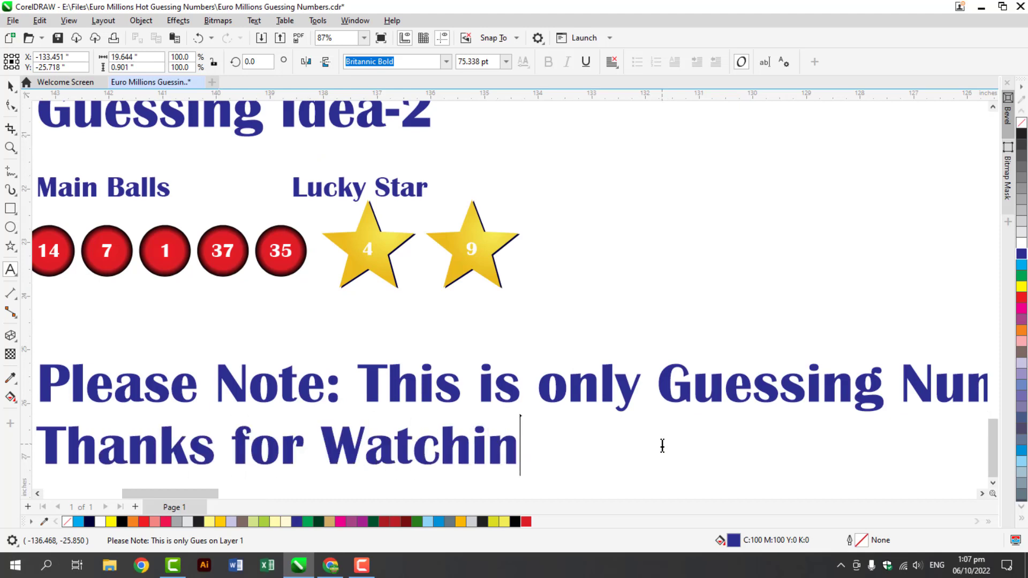